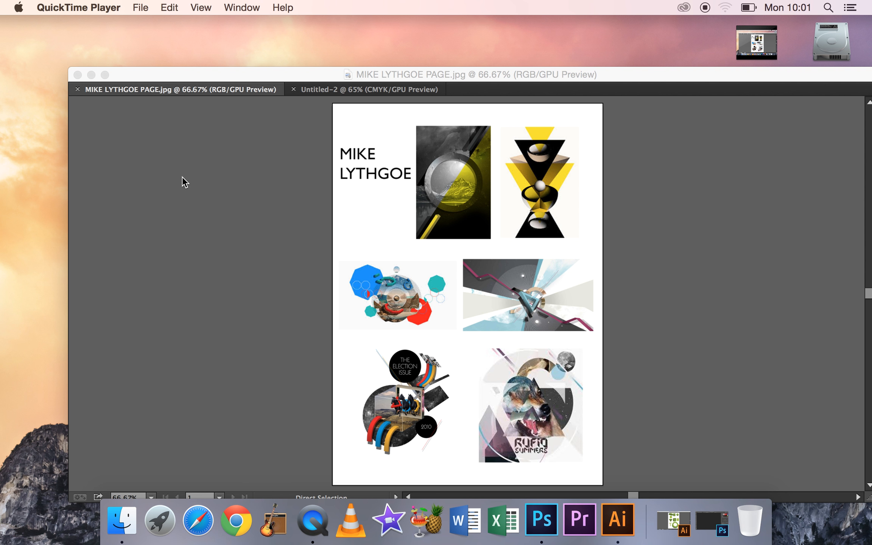
# - Float the portfolio image document out of its tab and minimize it to reveal the blank Untitled-2 page
pyautogui.click(101, 94)
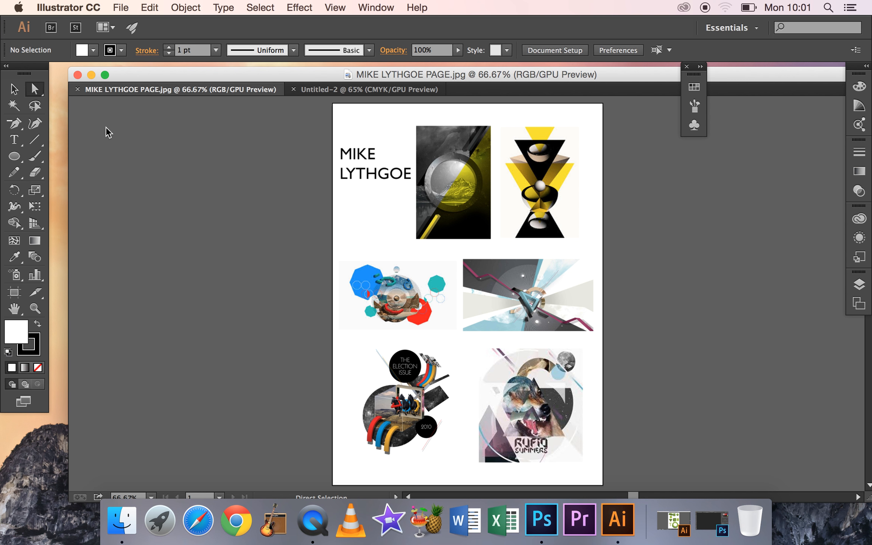
pyautogui.moveTo(123, 92); pyautogui.dragTo(80, 143)
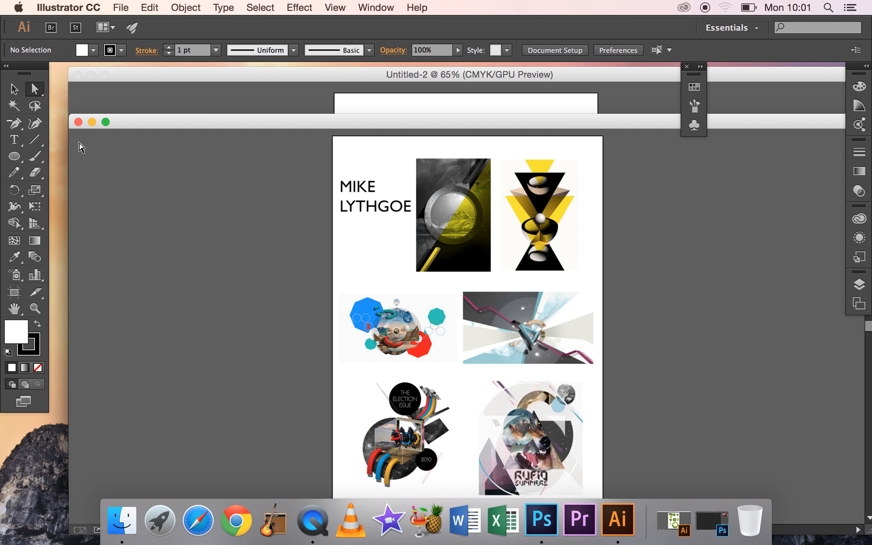
pyautogui.click(92, 120)
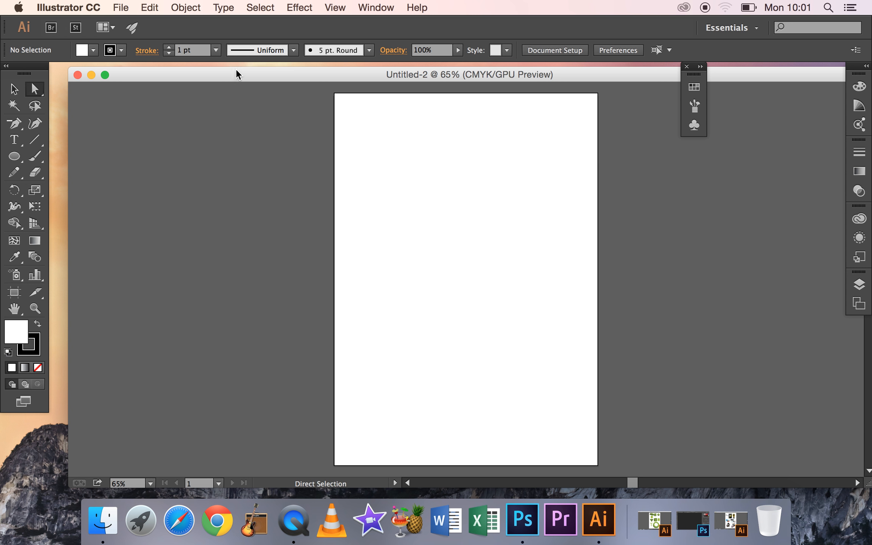
# - Draw a circle near the top-left corner of the Untitled-2 page
pyautogui.moveTo(238, 78); pyautogui.dragTo(227, 77)
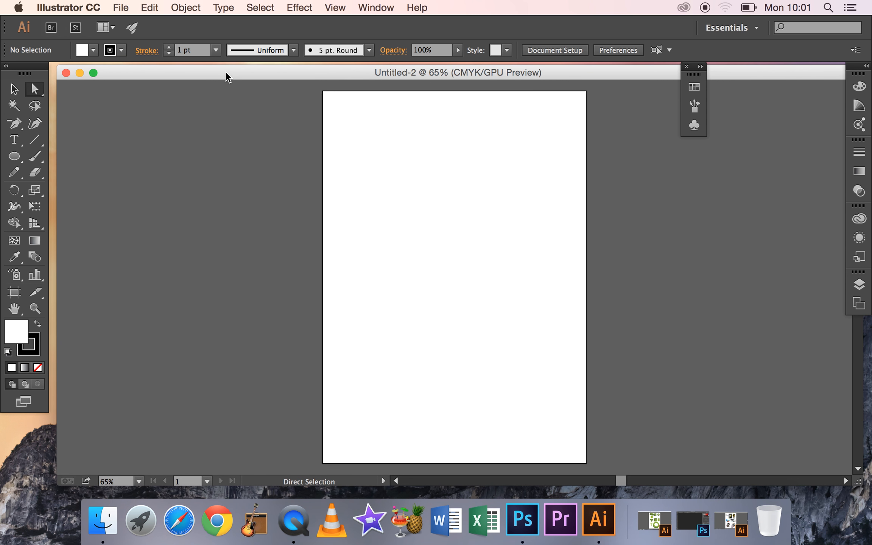
pyautogui.click(14, 157)
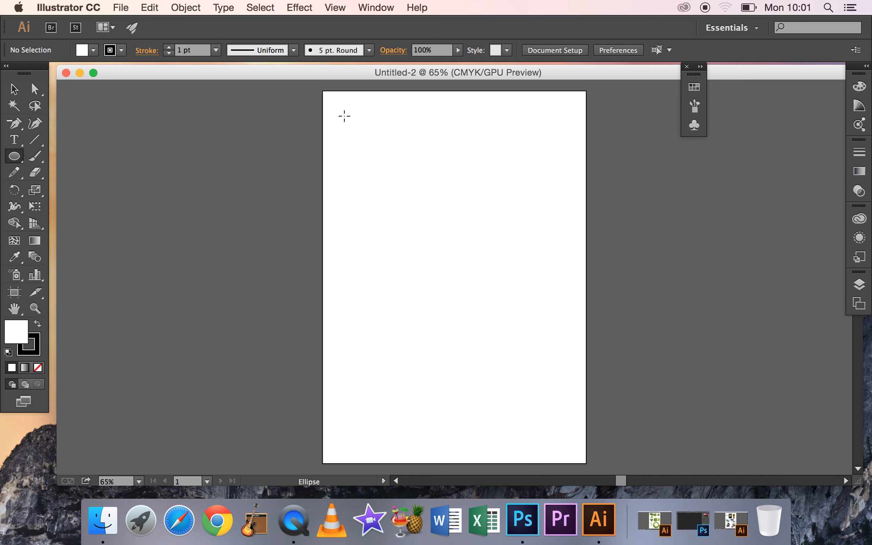
pyautogui.moveTo(344, 117); pyautogui.dragTo(406, 177)
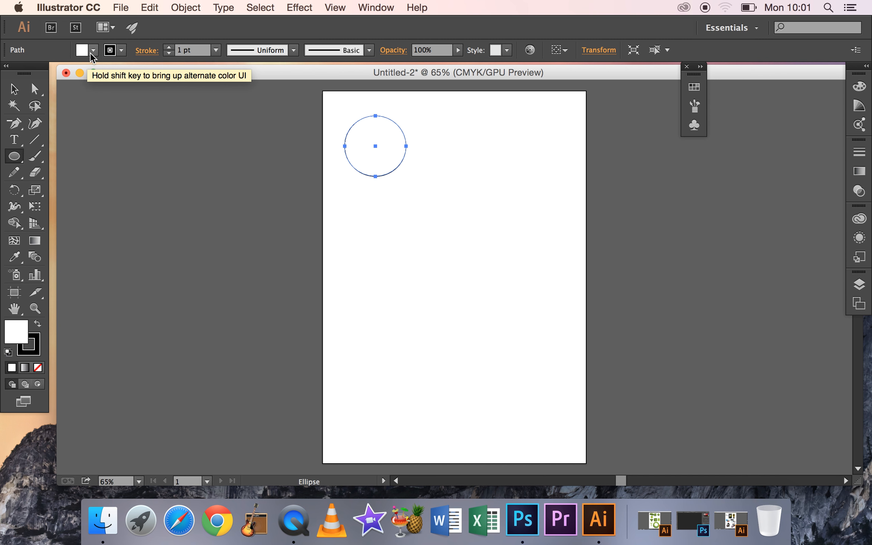
# - Give the circle a CMYK Green fill and a [None] stroke
pyautogui.click(121, 50)
pyautogui.click(69, 79)
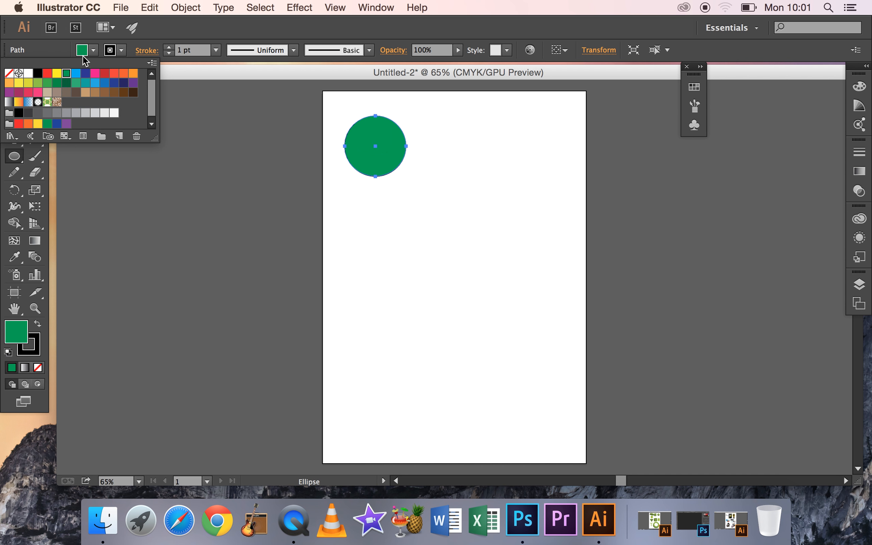
pyautogui.click(121, 50)
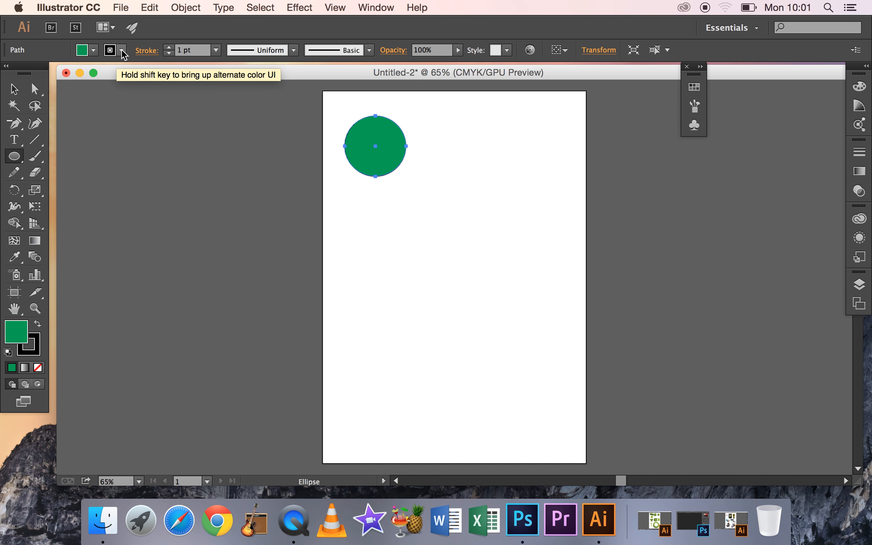
pyautogui.click(121, 50)
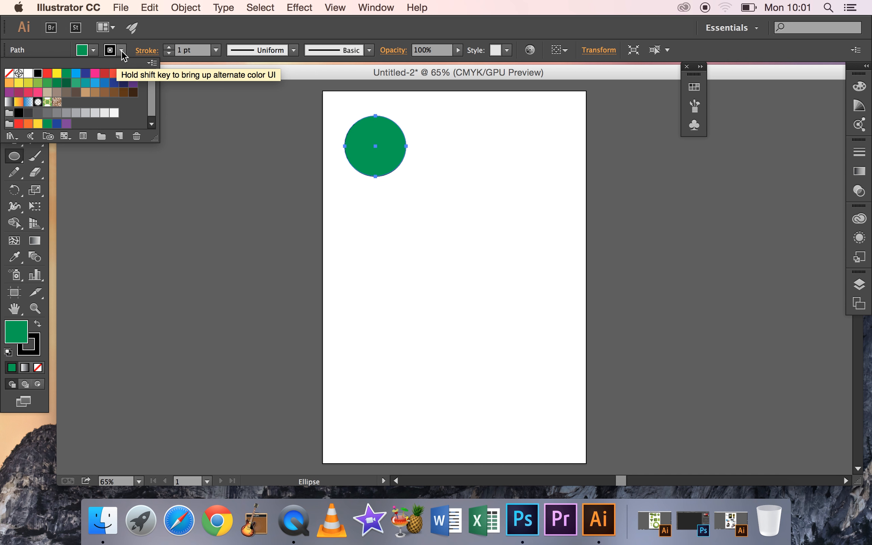
pyautogui.click(9, 74)
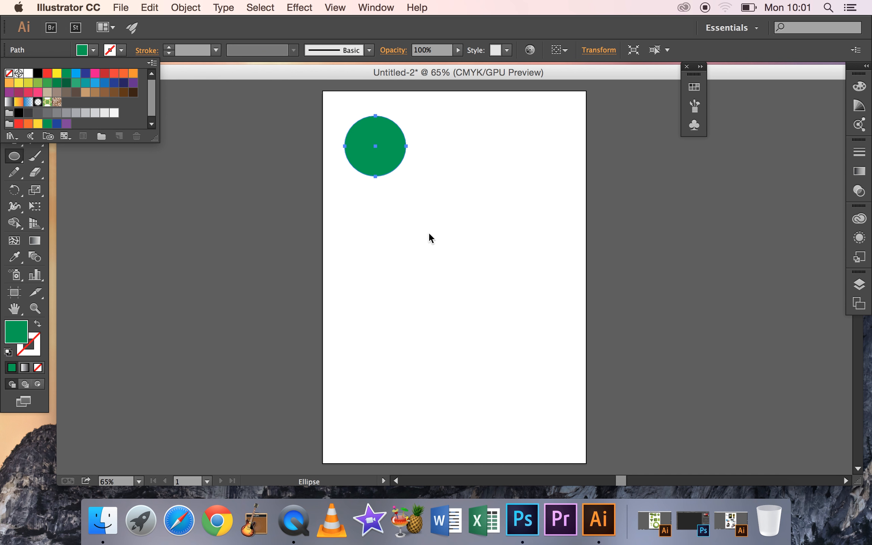
pyautogui.click(389, 154)
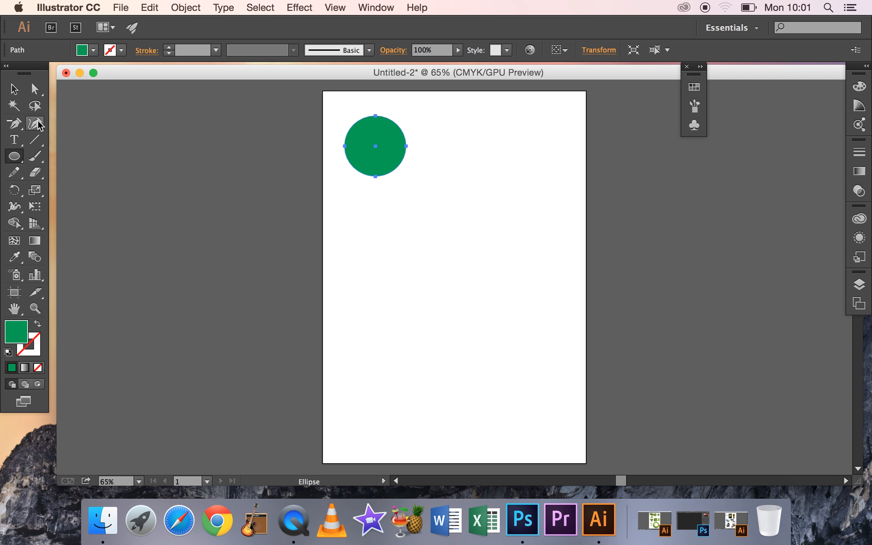
pyautogui.click(34, 90)
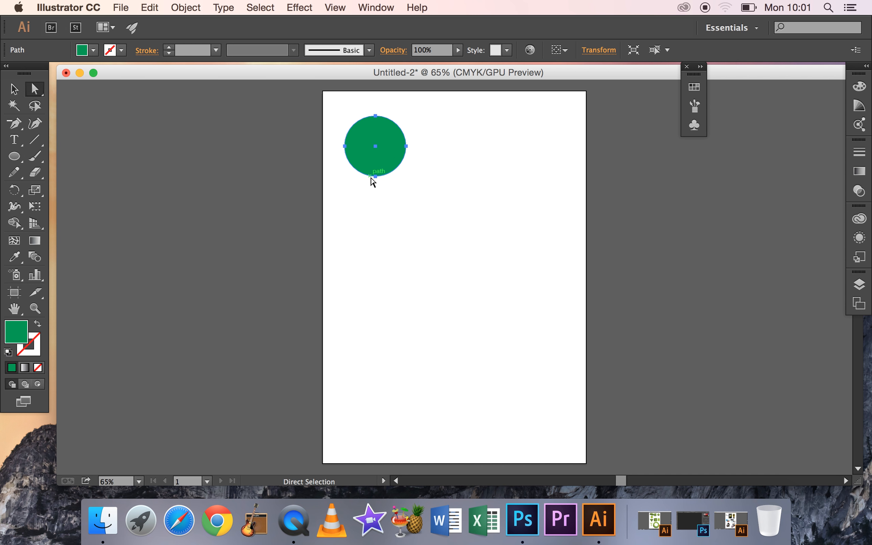
# - Delete the circle's left anchor and 3D Revolve the right half into a shaded green sphere
pyautogui.click(345, 147)
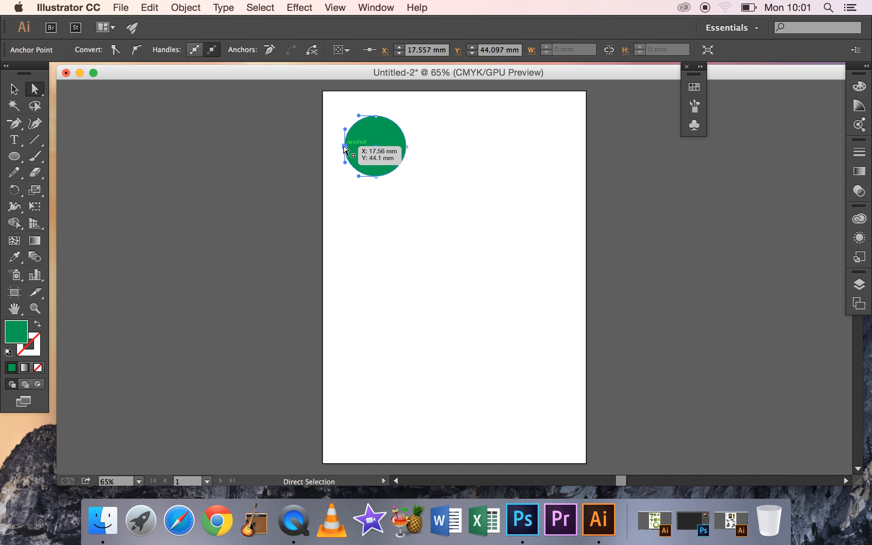
pyautogui.press('Delete')
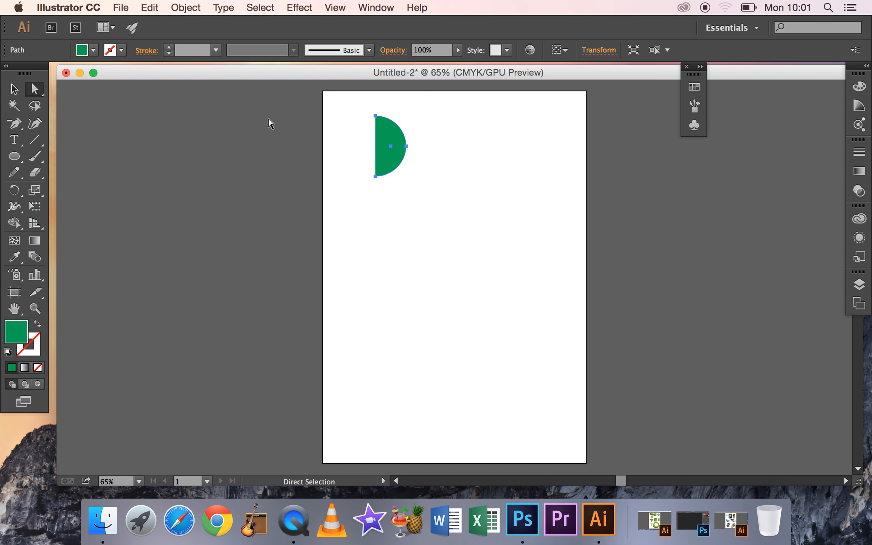
pyautogui.click(299, 7)
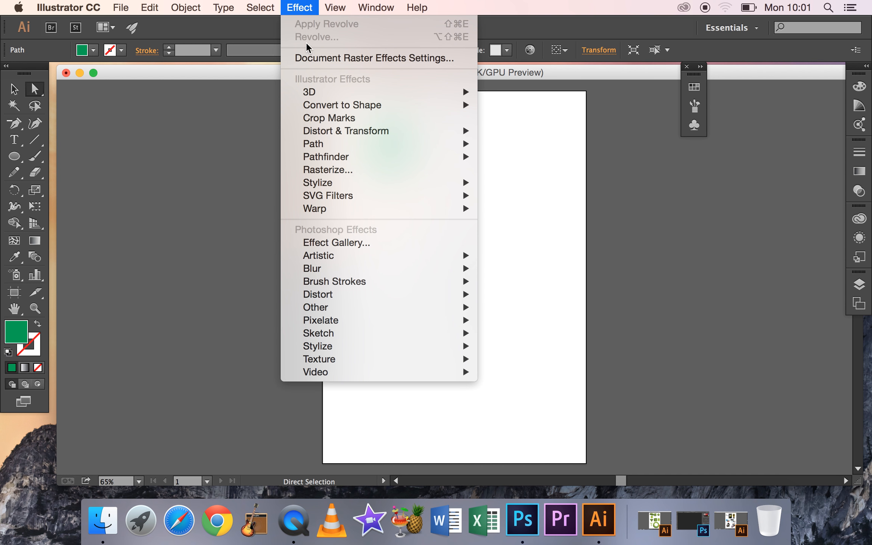
pyautogui.moveTo(315, 92)
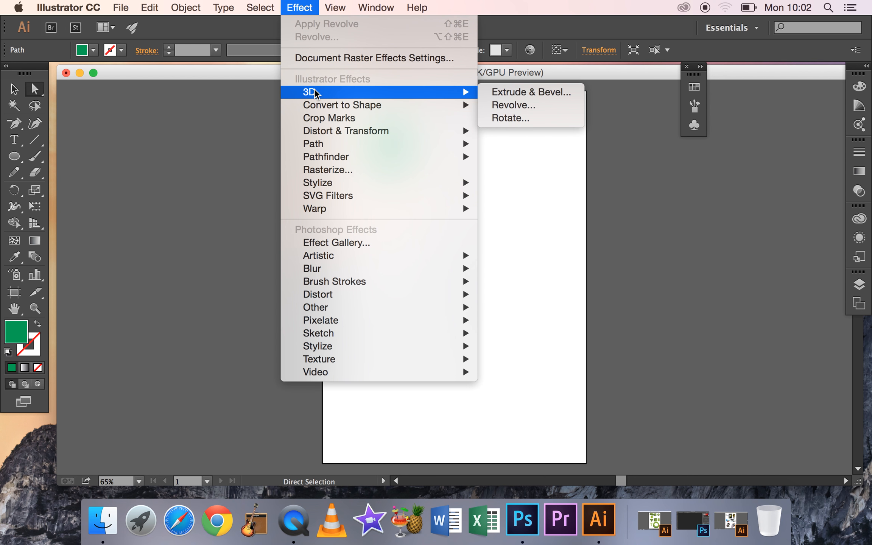
pyautogui.click(519, 107)
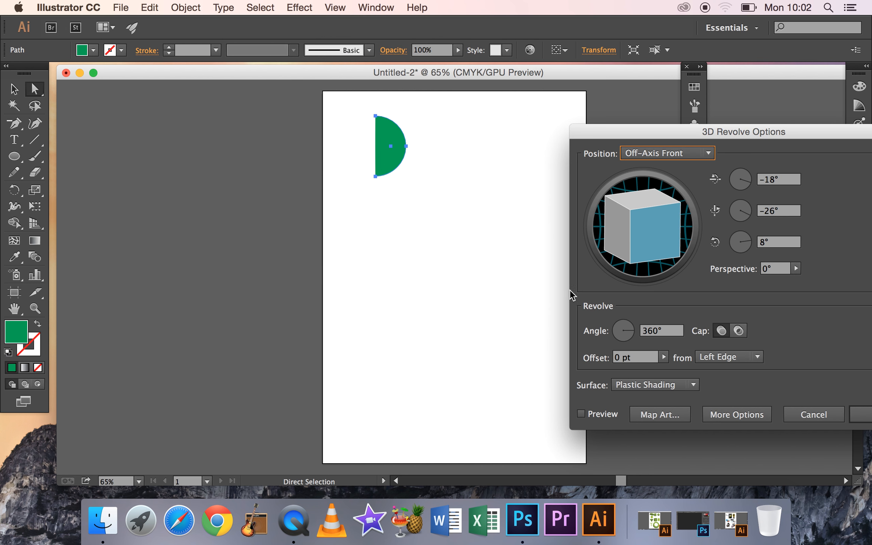
pyautogui.click(581, 414)
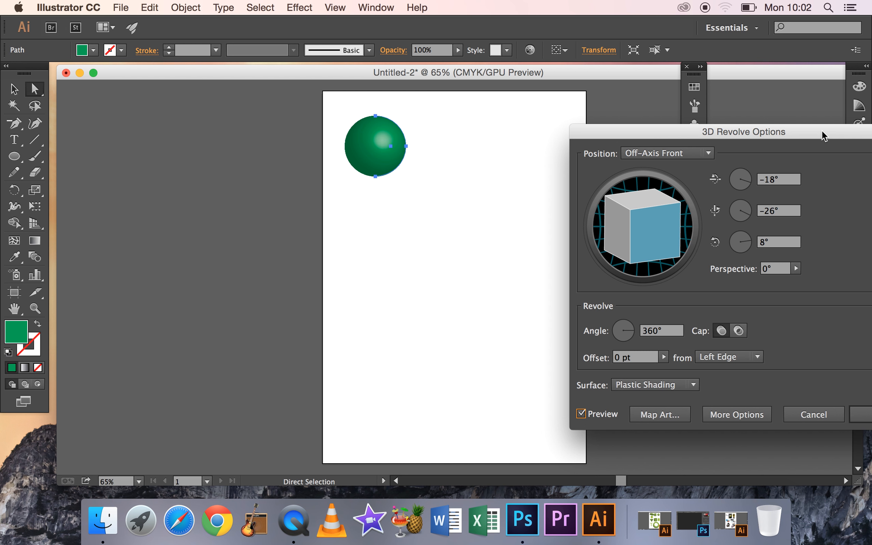
pyautogui.moveTo(824, 135); pyautogui.dragTo(755, 133)
pyautogui.click(821, 415)
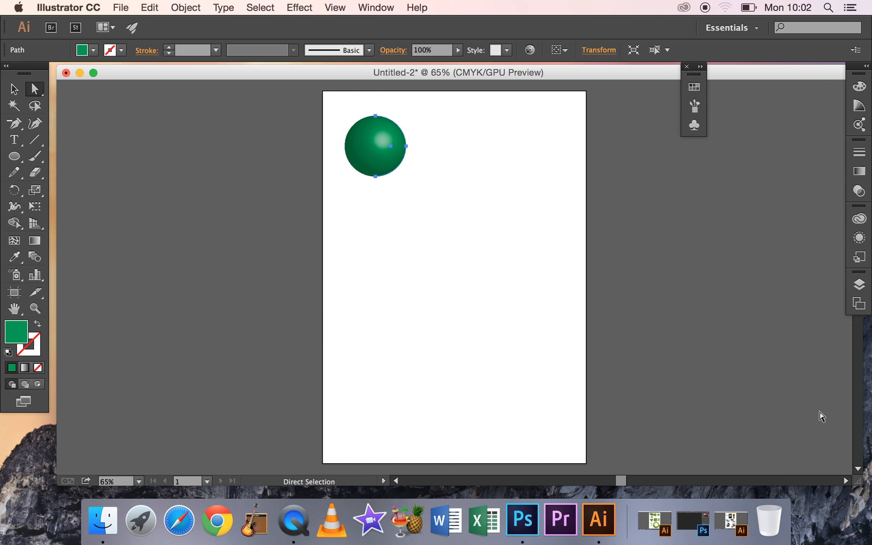
# - Draw a larger circle below the sphere with a blue outline
pyautogui.click(16, 159)
pyautogui.moveTo(360, 197)
pyautogui.mouseDown()
pyautogui.moveTo(432, 279)
pyautogui.moveTo(437, 270)
pyautogui.mouseUp()
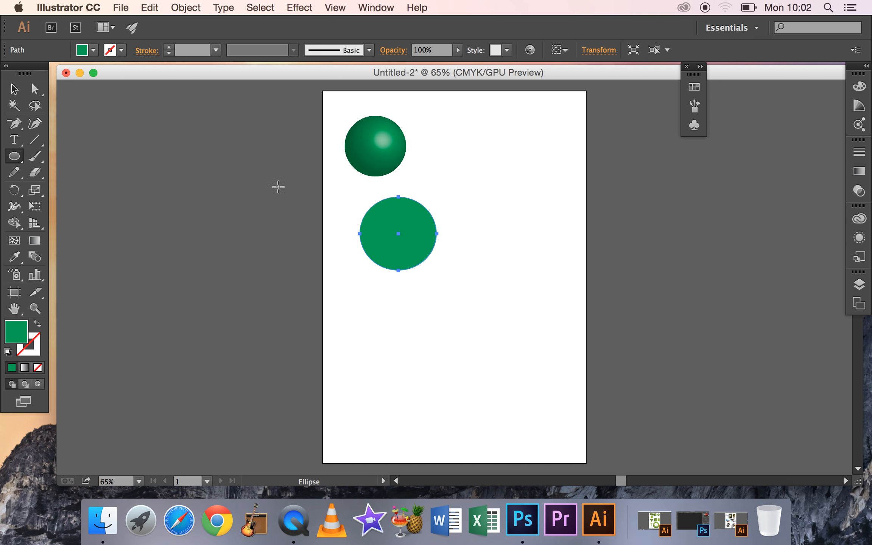
pyautogui.click(121, 49)
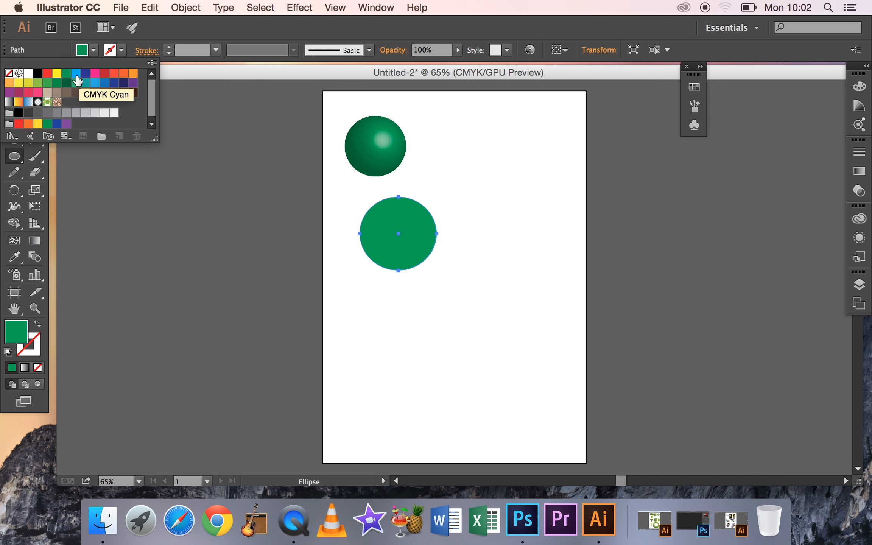
pyautogui.click(104, 82)
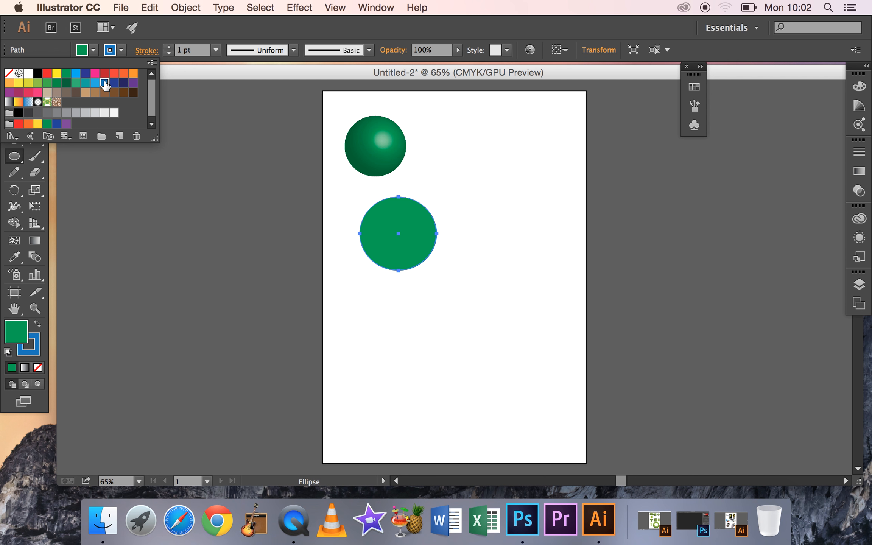
pyautogui.click(148, 215)
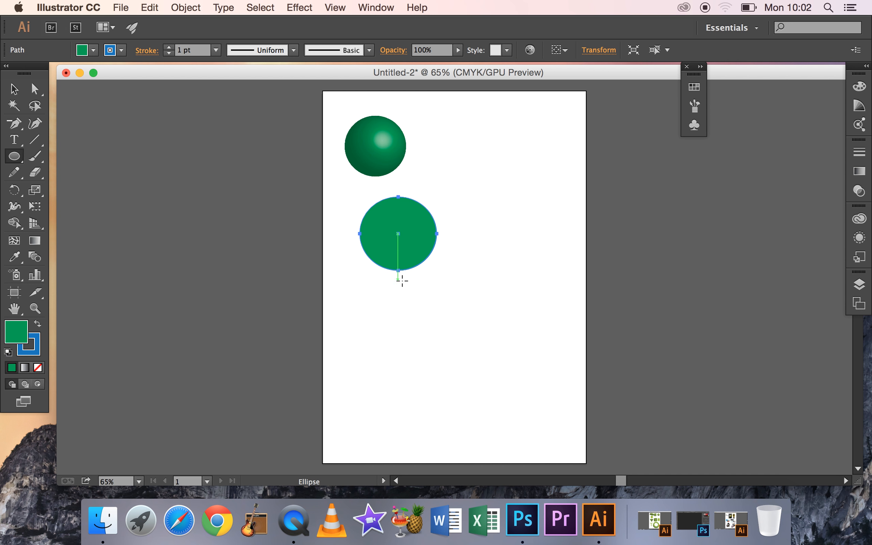
# - Delete the new circle's bottom anchor, leaving its top half-dome
pyautogui.click(35, 89)
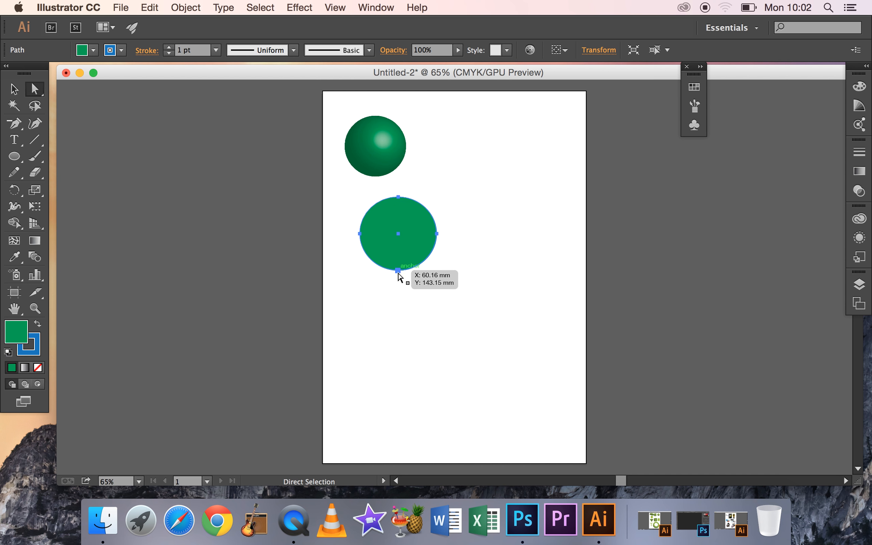
pyautogui.click(397, 271)
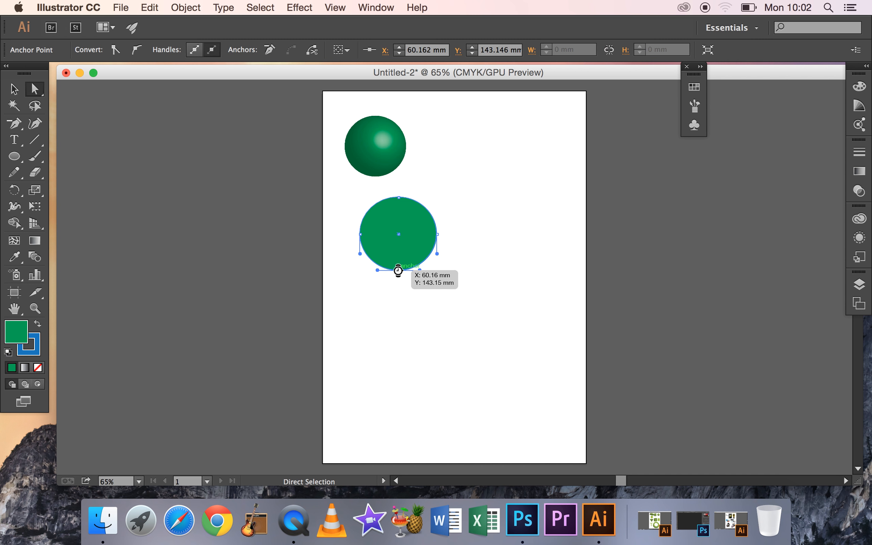
pyautogui.press('Delete')
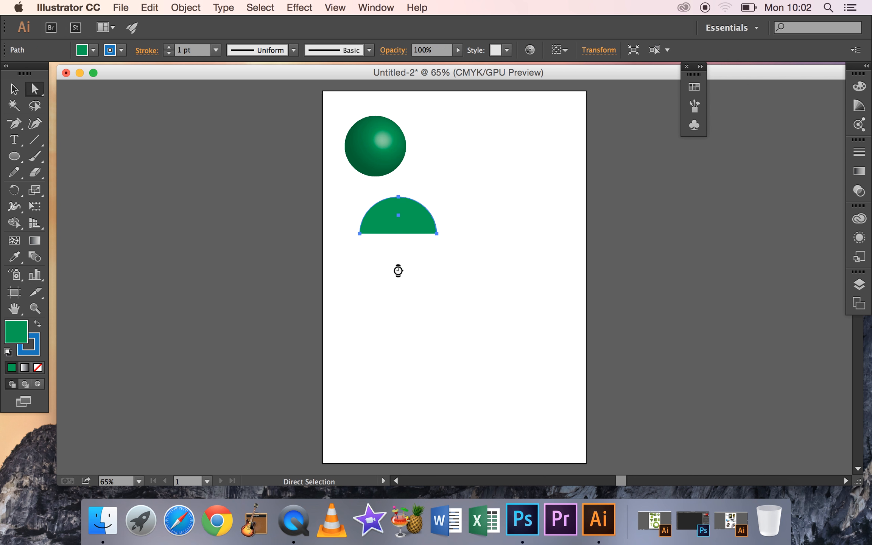
pyautogui.click(300, 7)
# - 3D Revolve the half-dome and rotate it to a custom -40°, -25°, 13° angle
pyautogui.moveTo(316, 92)
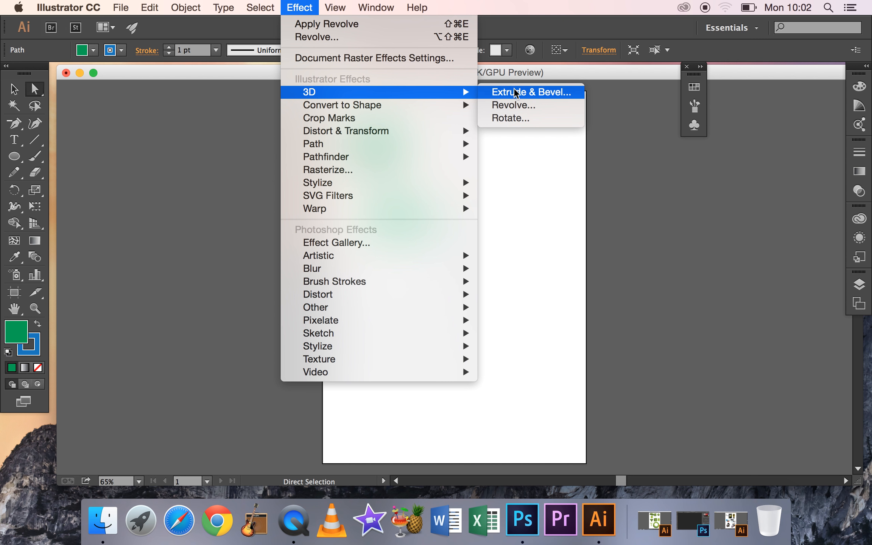
pyautogui.click(525, 106)
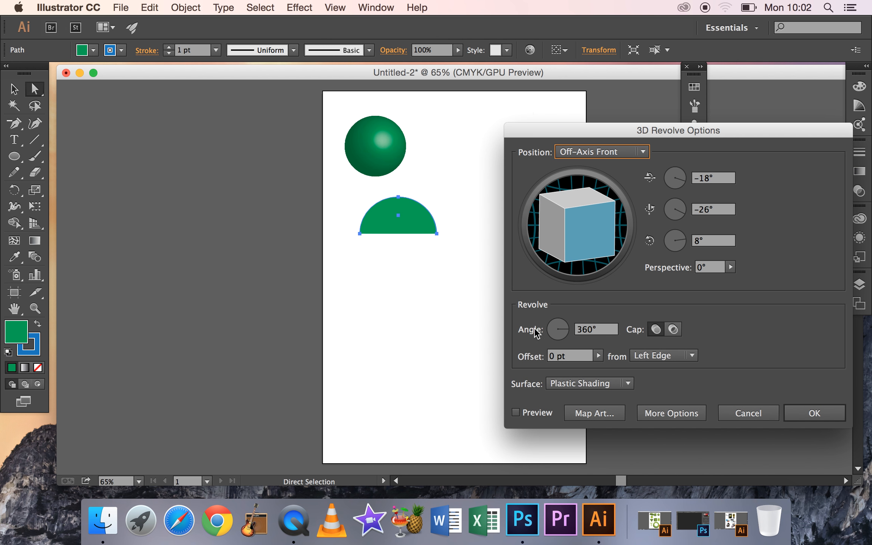
pyautogui.click(516, 413)
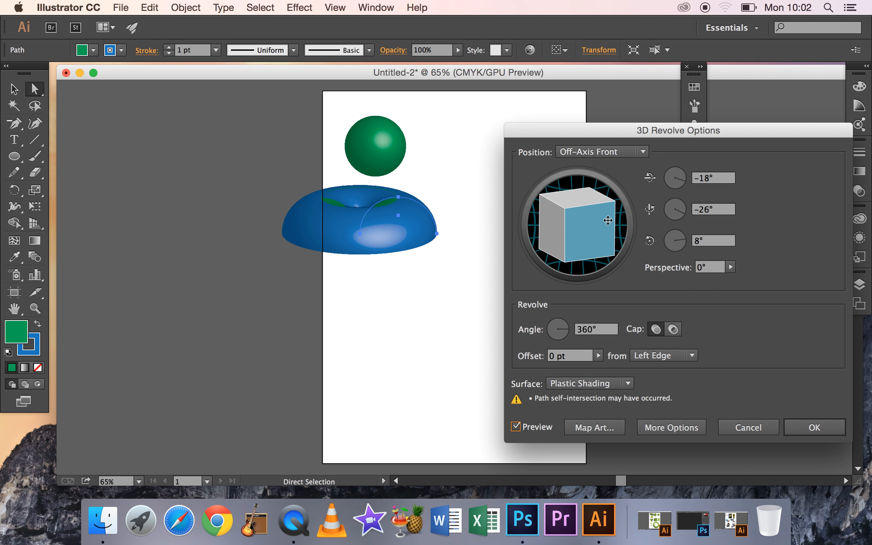
pyautogui.moveTo(588, 226); pyautogui.dragTo(591, 239)
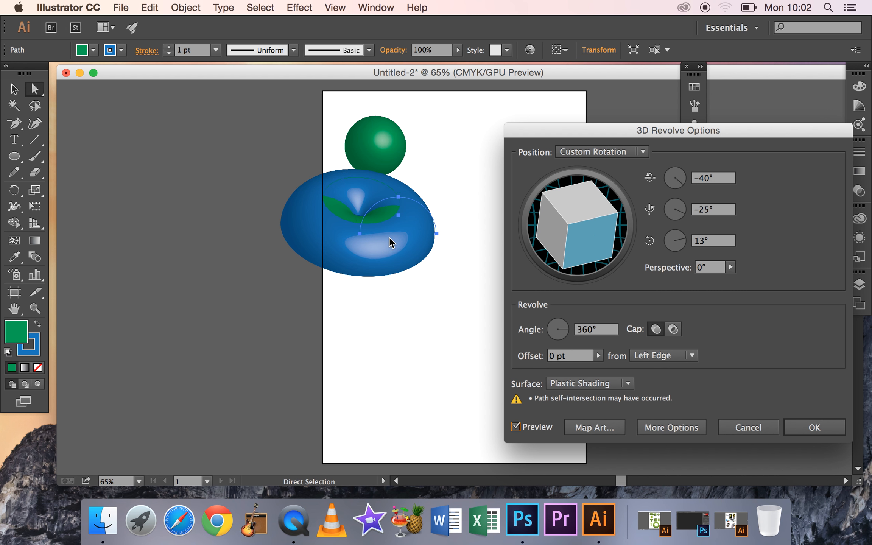
pyautogui.click(817, 428)
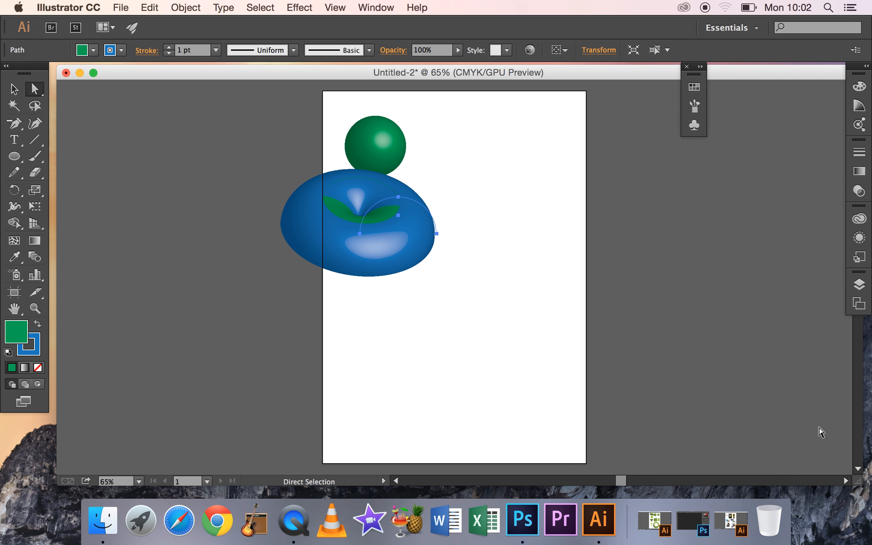
# - Move the blue blob to the page's top right and draw a stroke-free circle below the sphere
pyautogui.moveTo(383, 248); pyautogui.dragTo(520, 165)
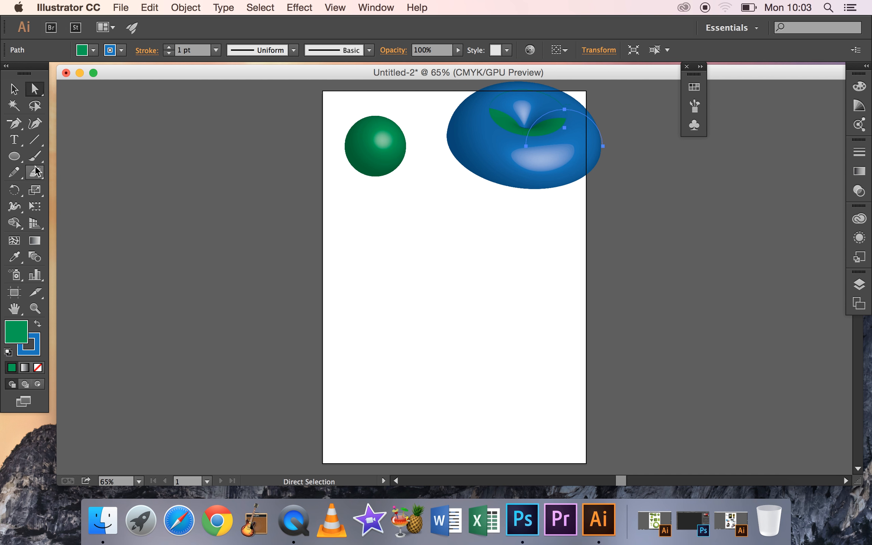
pyautogui.click(14, 156)
pyautogui.moveTo(353, 196); pyautogui.dragTo(419, 260)
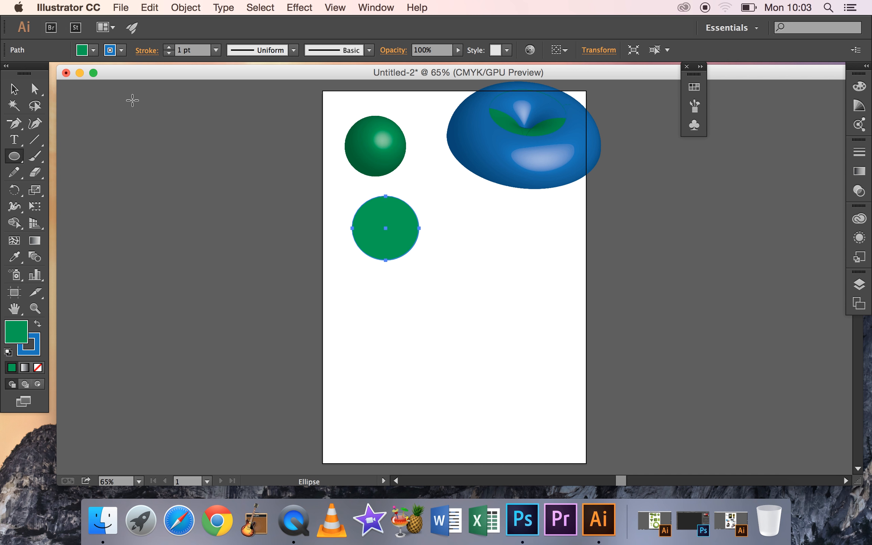
pyautogui.click(122, 51)
pyautogui.click(10, 74)
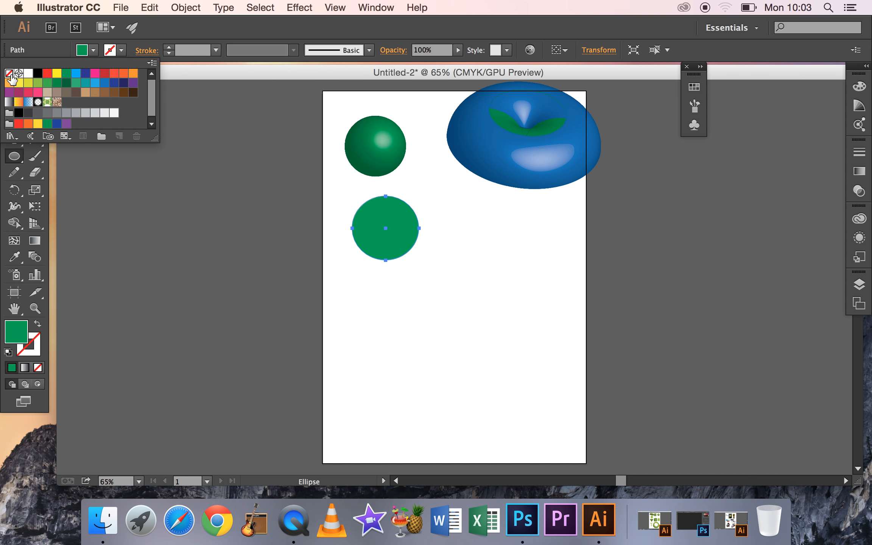
pyautogui.click(146, 242)
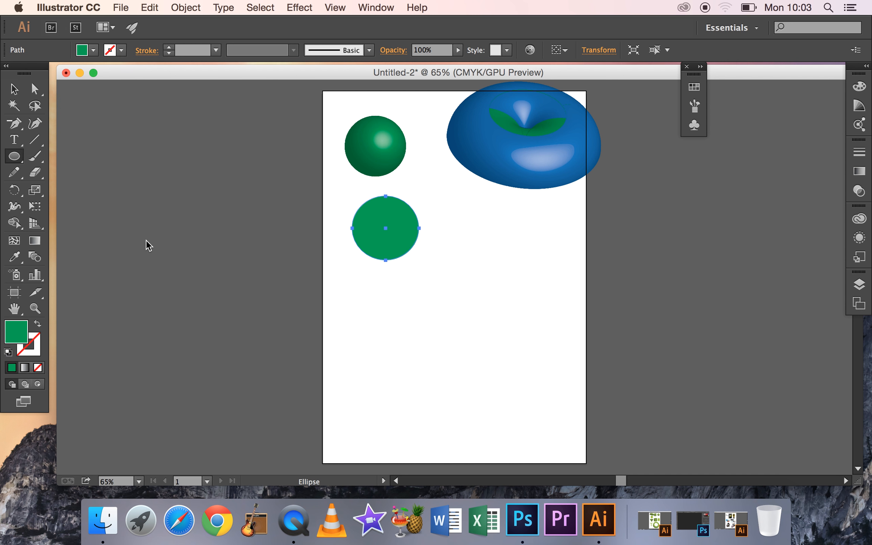
# - Delete the new circle's right anchor, leaving its left half
pyautogui.click(33, 88)
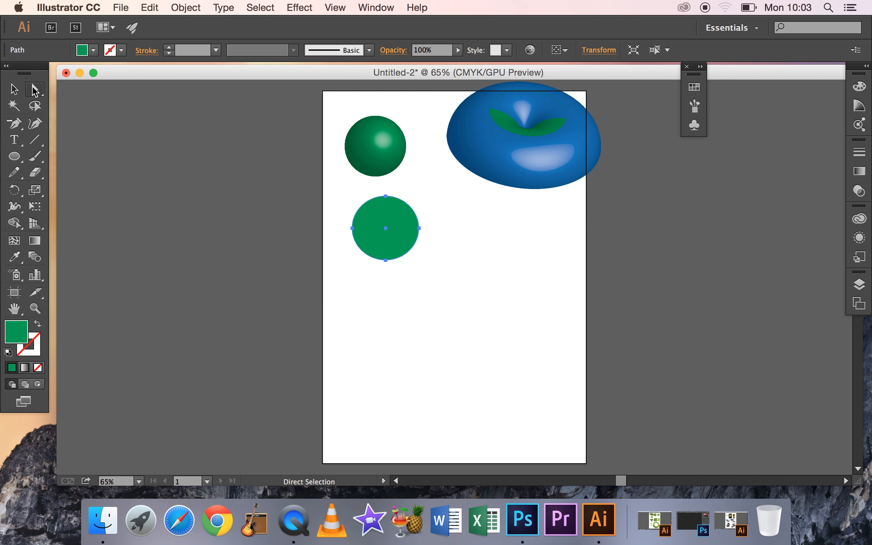
pyautogui.click(419, 228)
pyautogui.press('Delete')
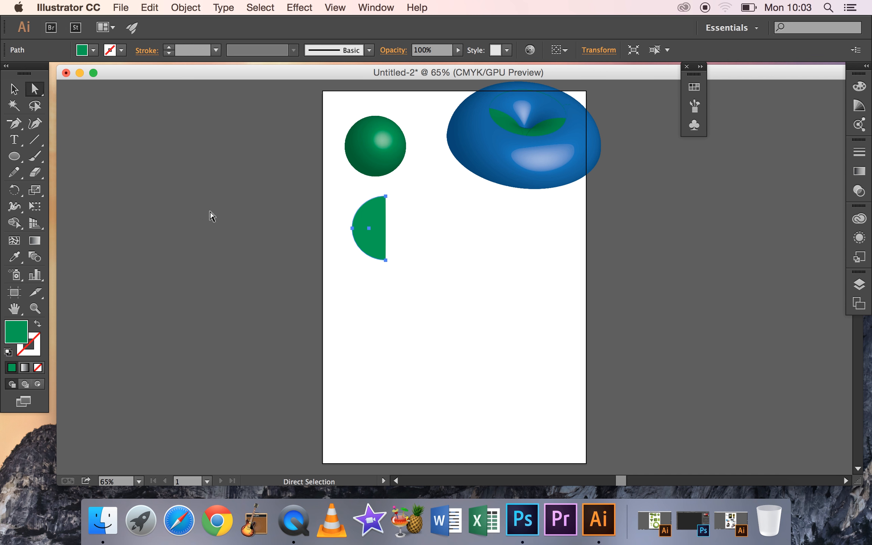
# - 3D Revolve the left half circle into a green cylinder and shift it right under the sphere
pyautogui.click(307, 8)
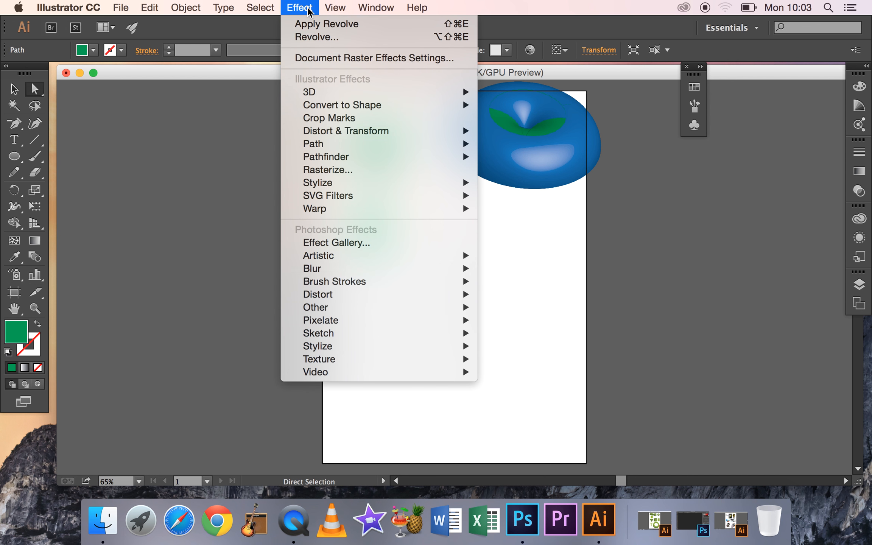
pyautogui.moveTo(308, 92)
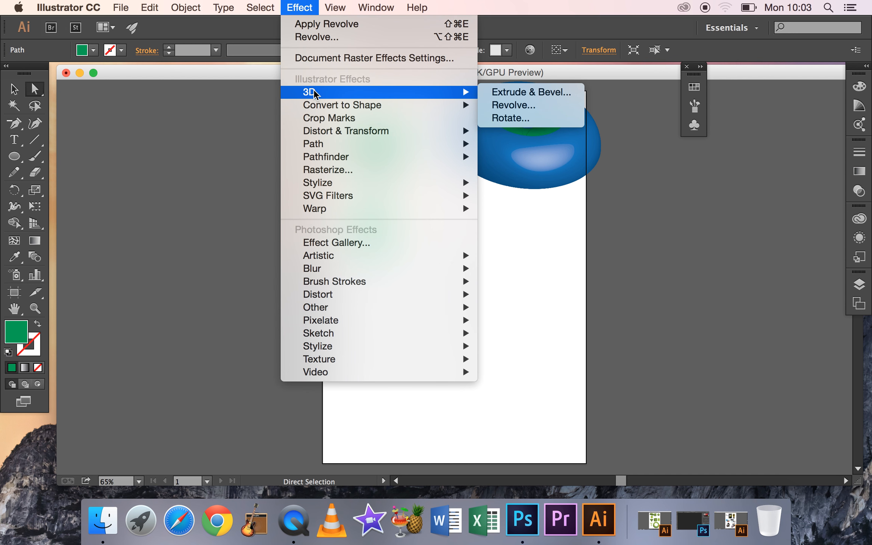
pyautogui.click(519, 107)
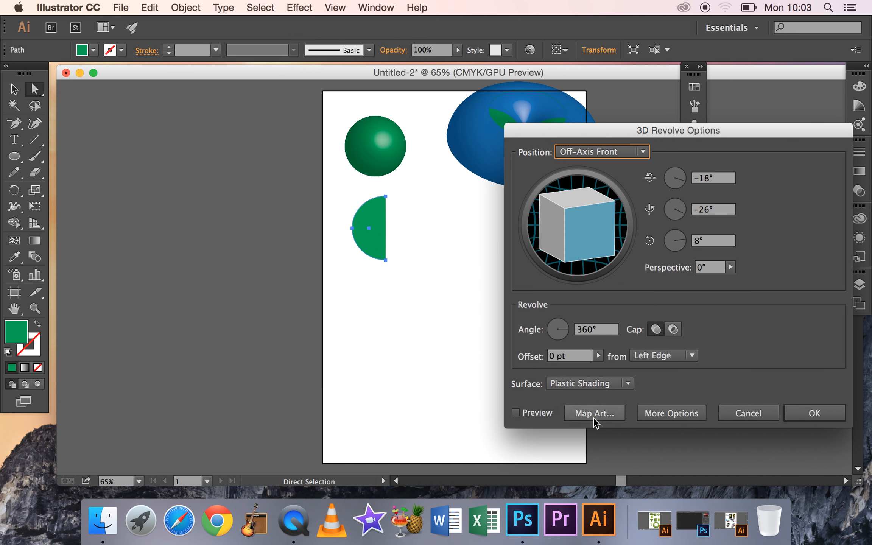
pyautogui.click(517, 413)
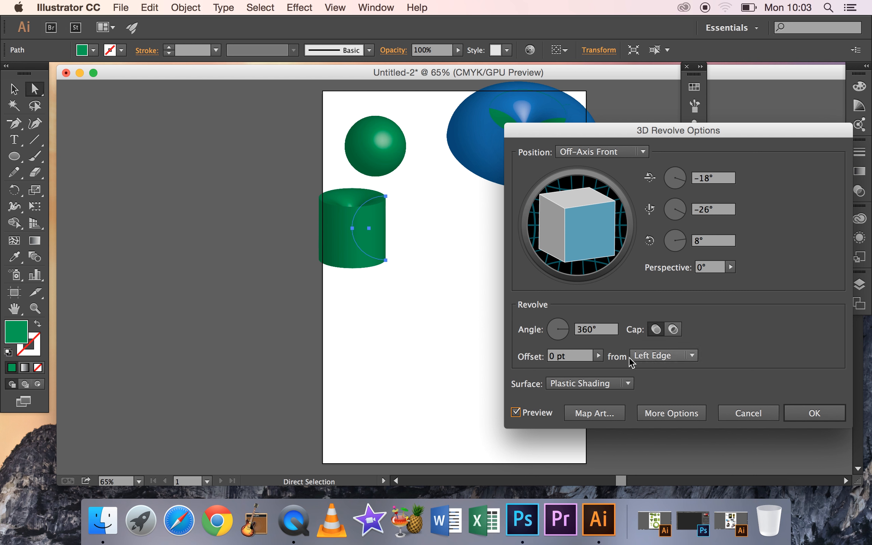
pyautogui.click(813, 414)
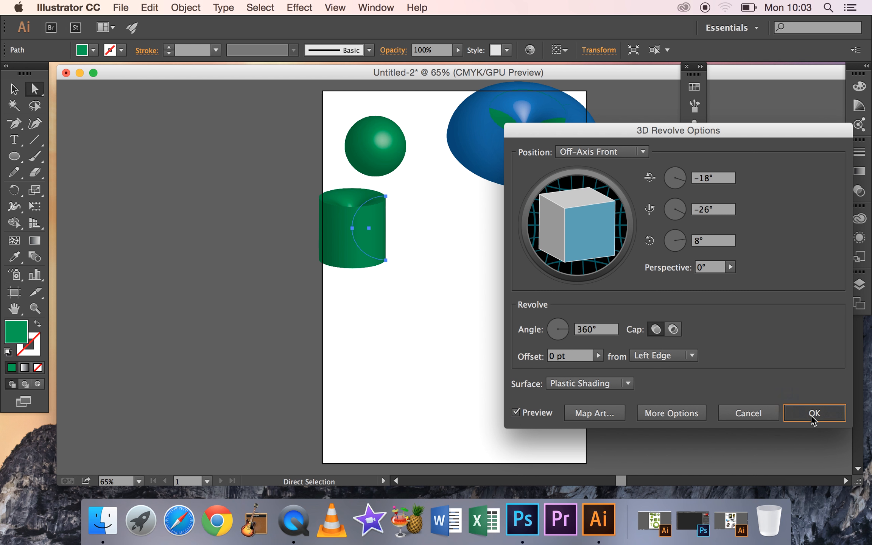
pyautogui.moveTo(361, 226); pyautogui.dragTo(398, 223)
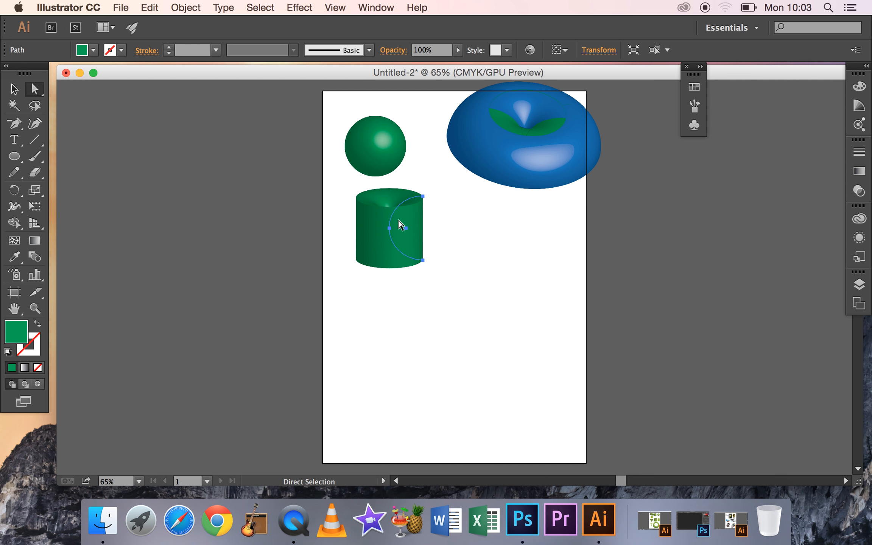
pyautogui.moveTo(14, 156); pyautogui.dragTo(59, 162)
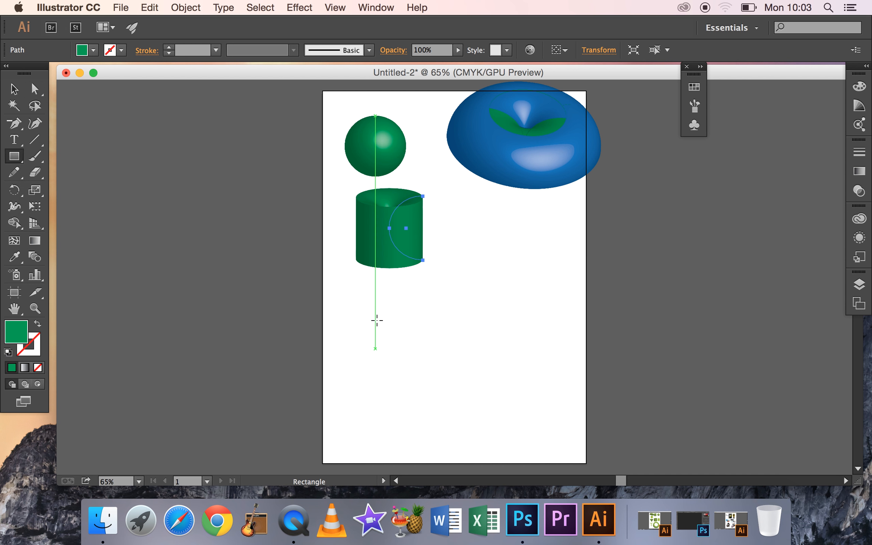
# - Draw a rectangle below the cylinder and delete its bottom-left anchor
pyautogui.moveTo(360, 294); pyautogui.dragTo(406, 370)
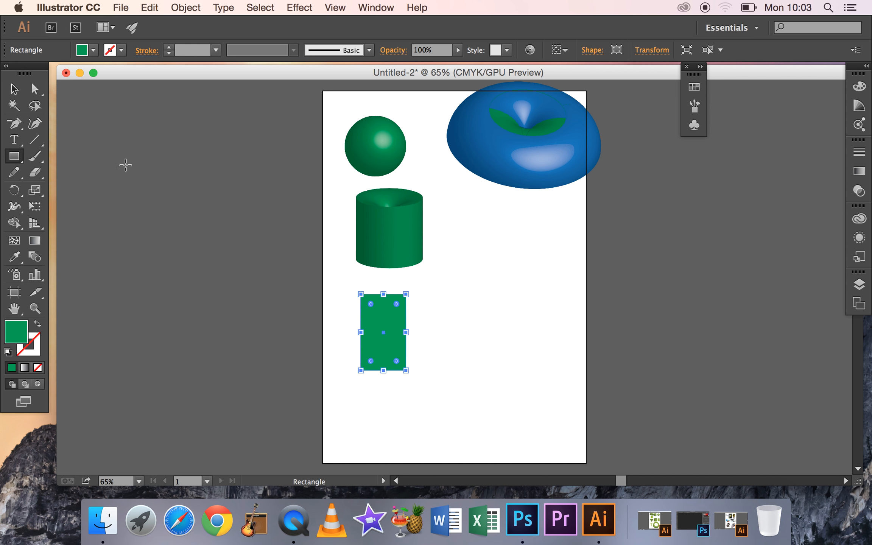
pyautogui.click(37, 90)
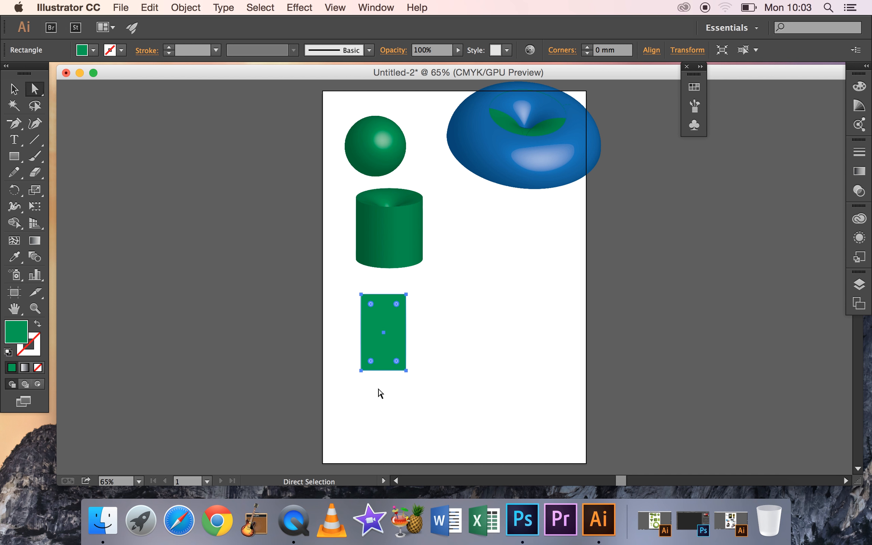
pyautogui.click(361, 371)
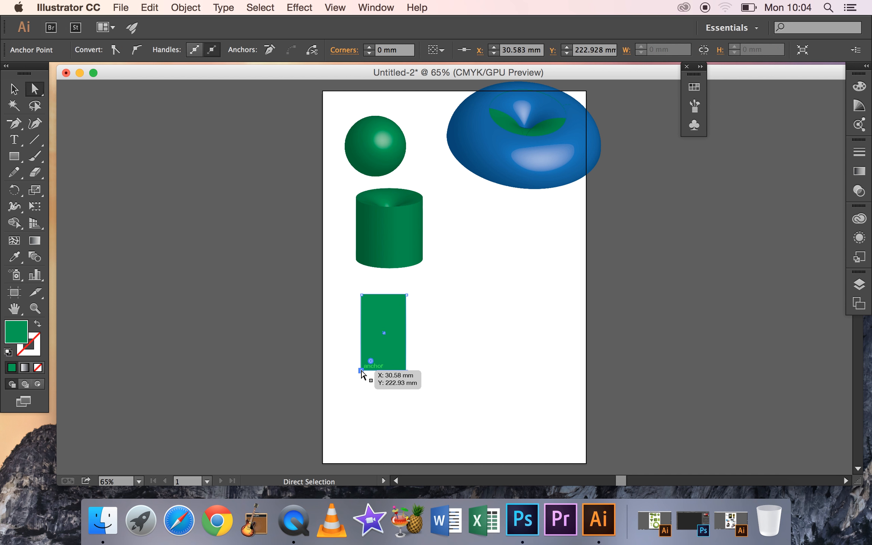
pyautogui.press('Delete')
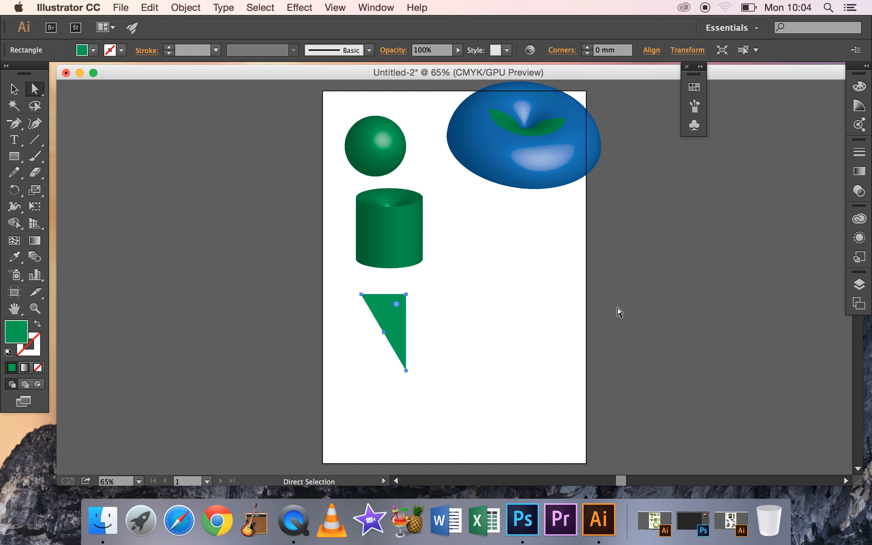
# - 3D Revolve the shape into a wider cylinder, move it right of the first, and draw another rectangle below
pyautogui.click(303, 7)
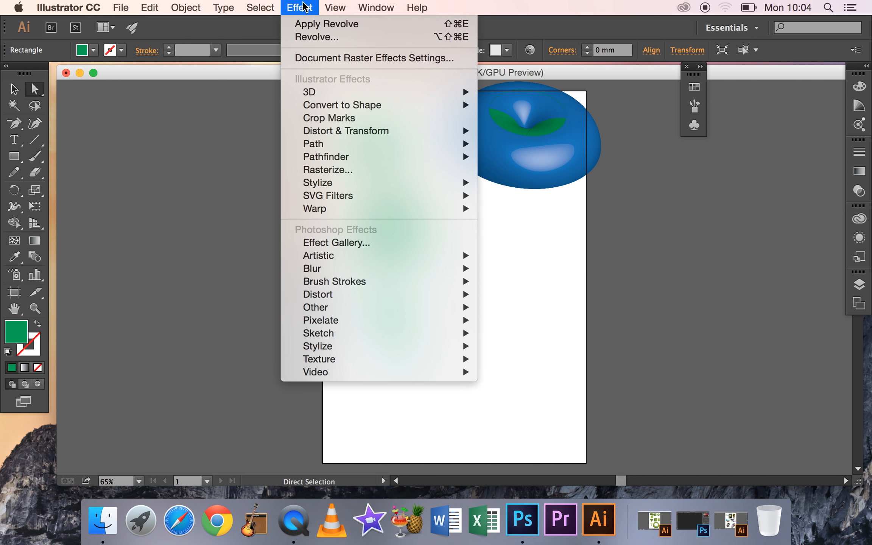
pyautogui.moveTo(313, 95)
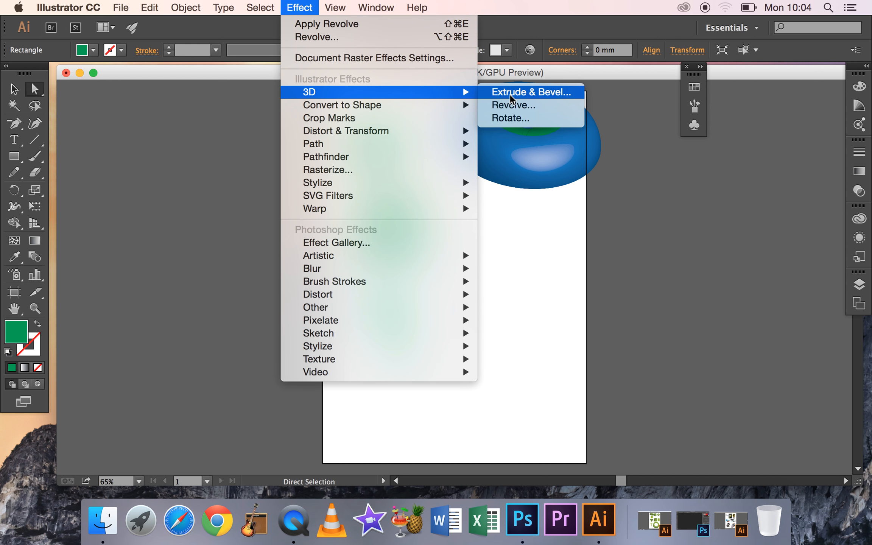
pyautogui.click(517, 106)
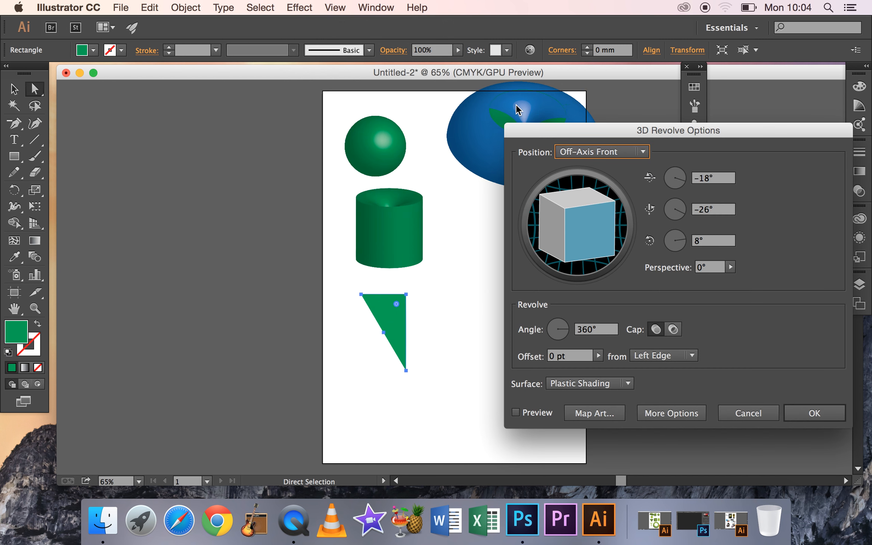
pyautogui.click(515, 412)
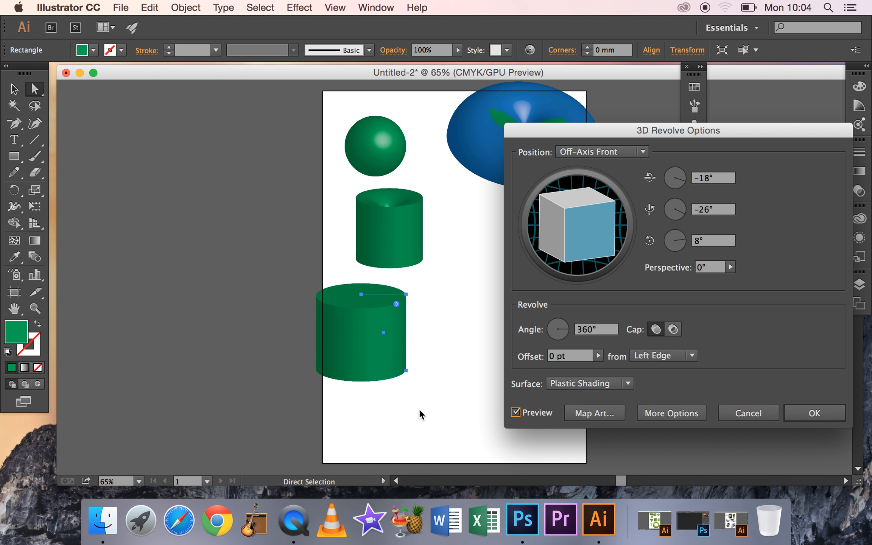
pyautogui.click(814, 413)
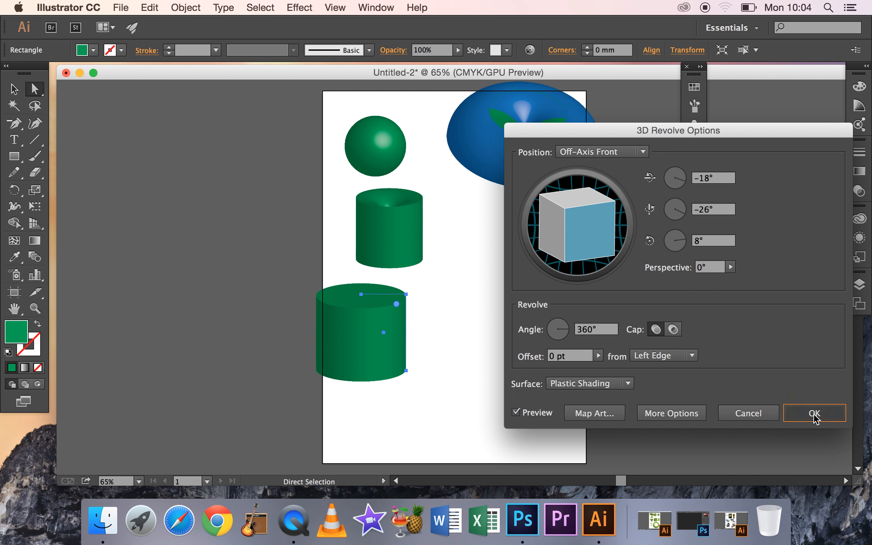
pyautogui.moveTo(356, 347); pyautogui.dragTo(496, 262)
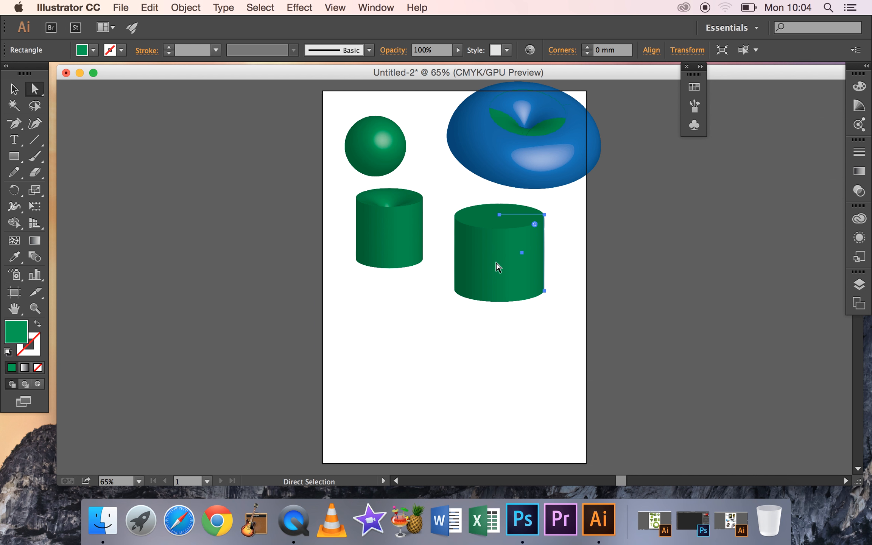
pyautogui.click(15, 157)
pyautogui.moveTo(352, 299); pyautogui.dragTo(401, 361)
# - Finish the small rectangle and delete its bottom-right corner to leave a triangle
pyautogui.moveTo(396, 361); pyautogui.dragTo(397, 360)
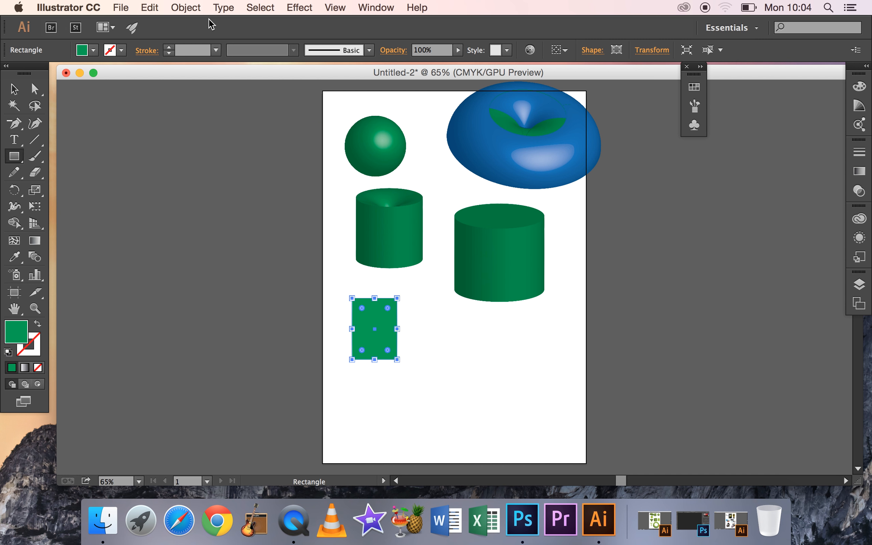
pyautogui.click(306, 8)
pyautogui.click(306, 8)
pyautogui.click(203, 128)
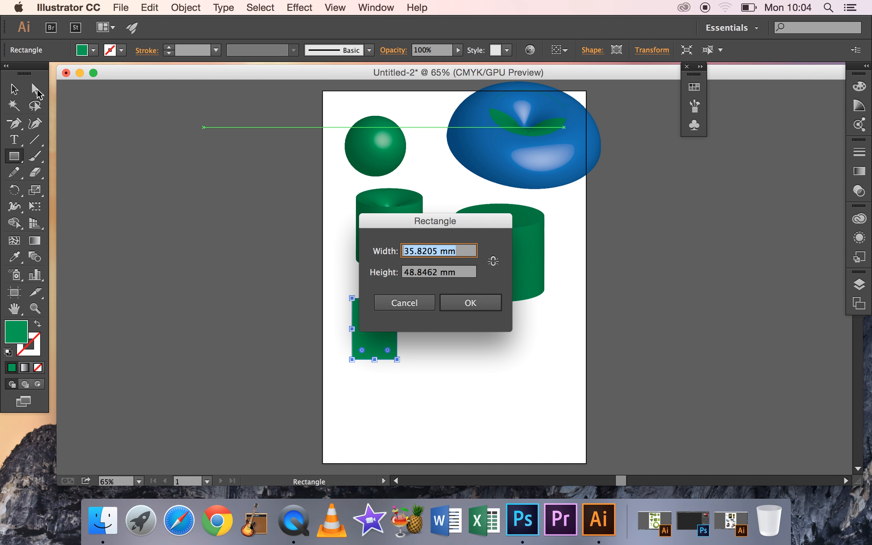
pyautogui.click(424, 303)
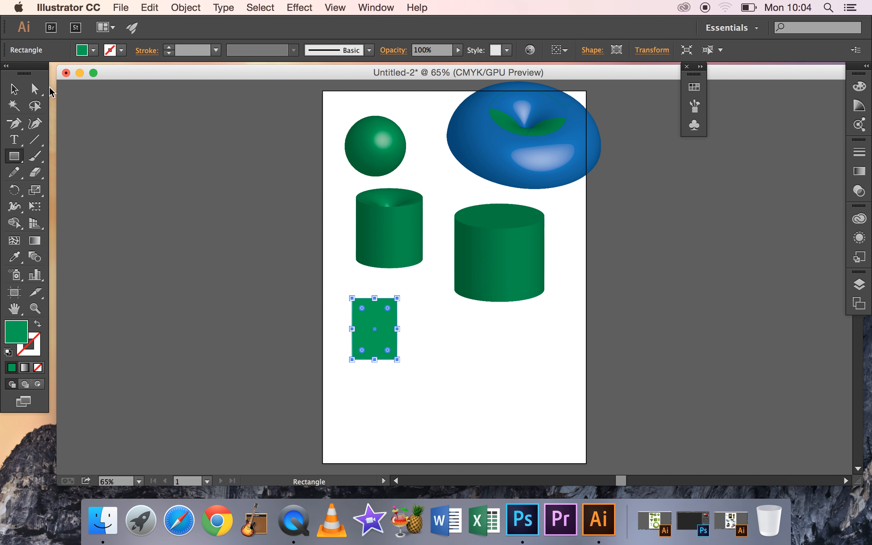
pyautogui.click(34, 89)
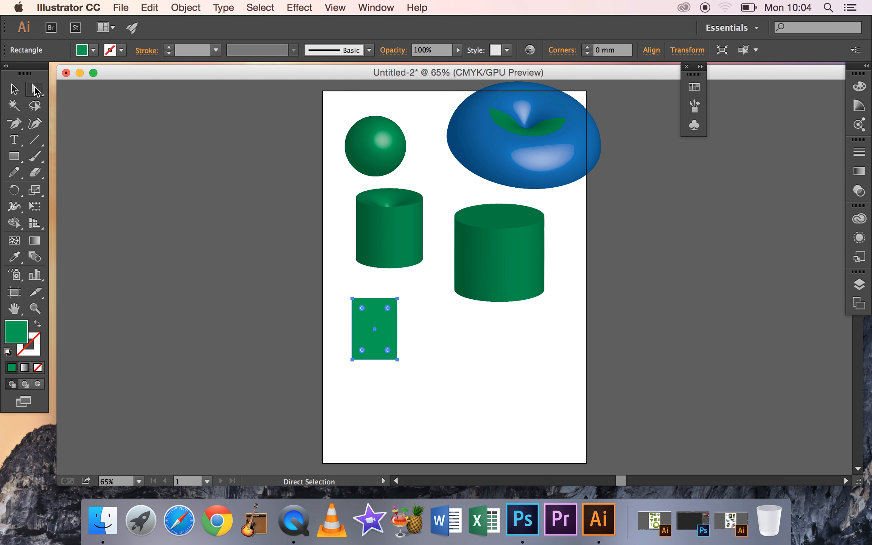
pyautogui.click(397, 360)
pyautogui.press('Delete')
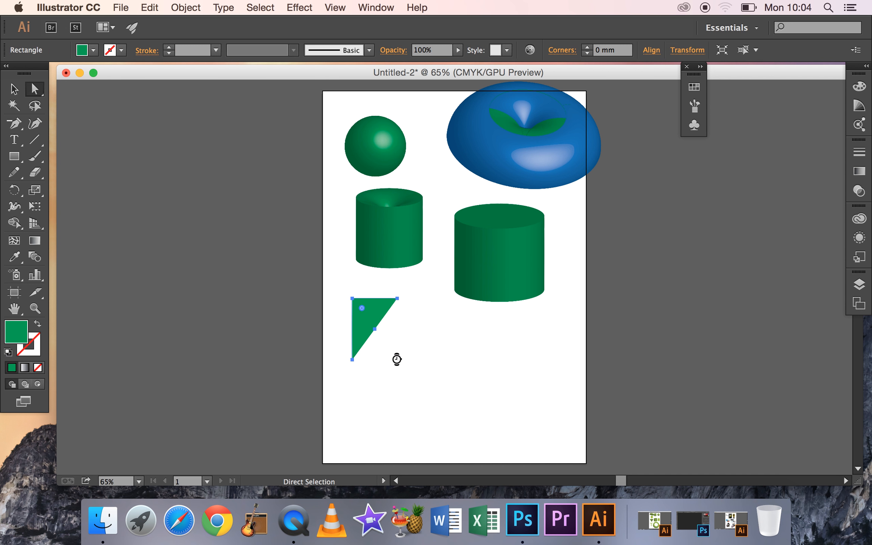
# - 3D Revolve the triangle into a green cone and nudge it slightly right and up
pyautogui.click(309, 8)
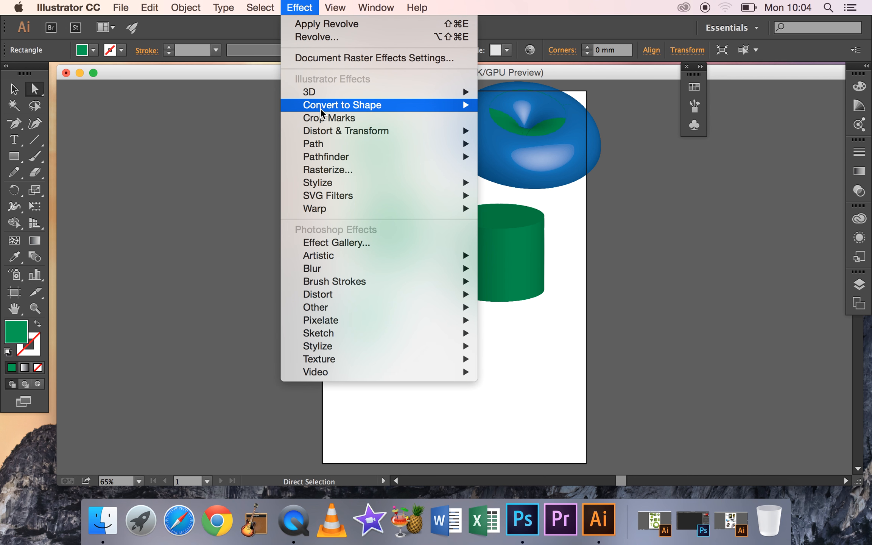
pyautogui.moveTo(317, 92)
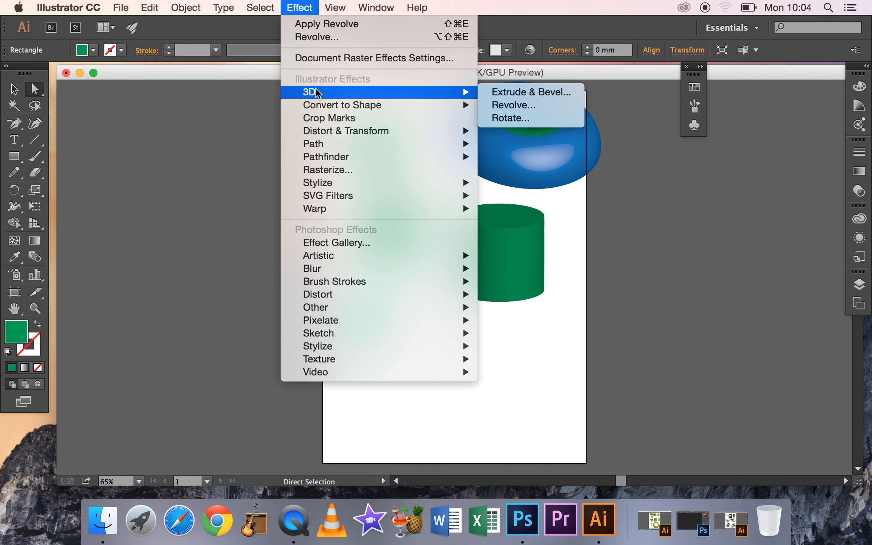
pyautogui.click(513, 106)
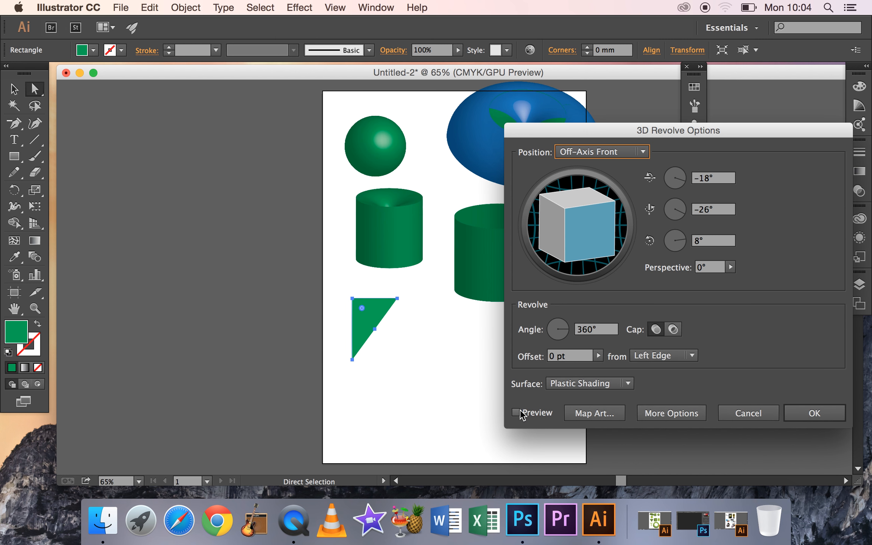
pyautogui.click(516, 413)
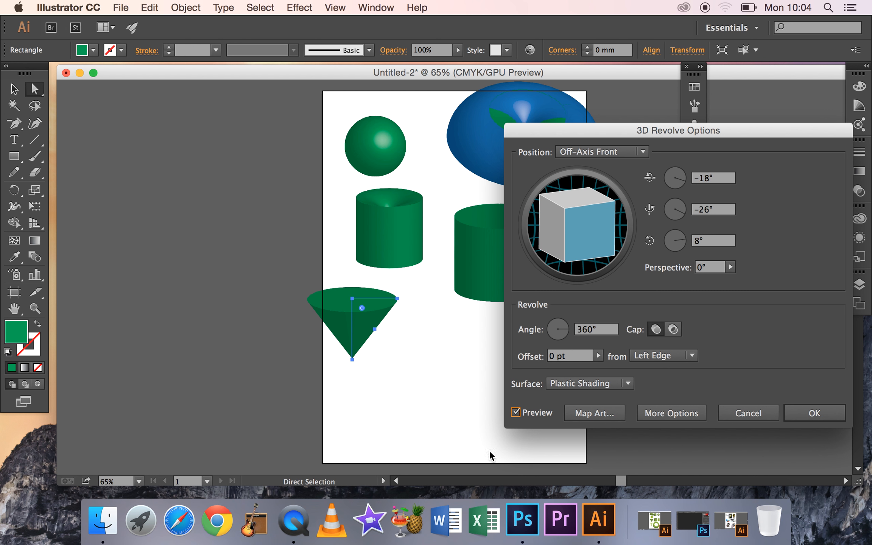
pyautogui.click(805, 413)
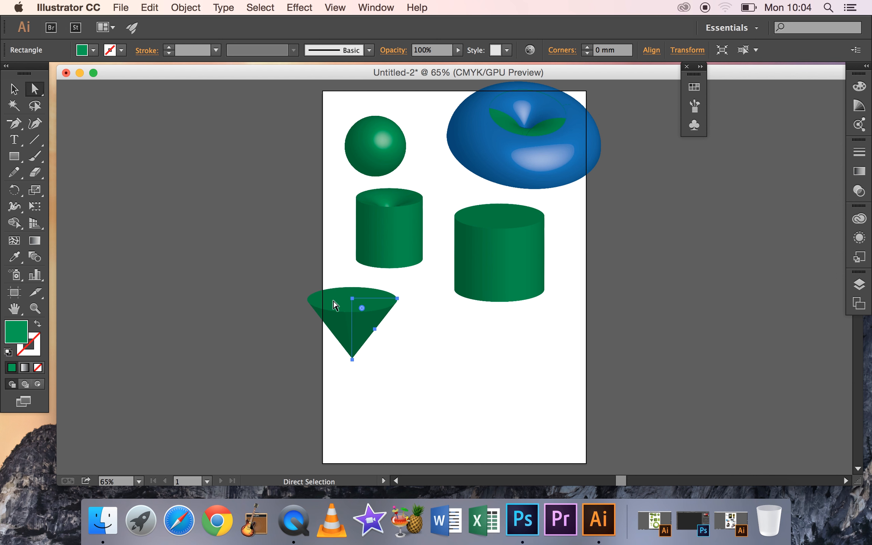
pyautogui.moveTo(333, 306); pyautogui.dragTo(354, 301)
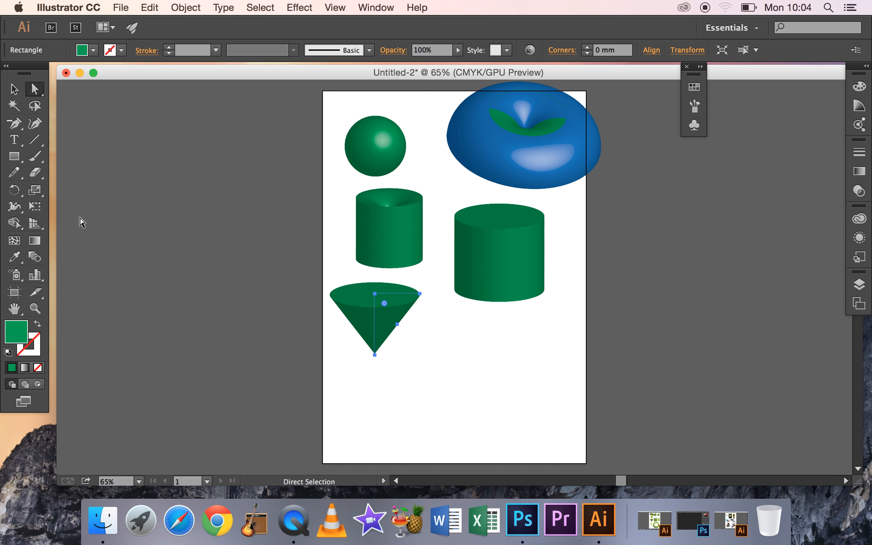
# - Draw a small green square below and to the right of the cone with the Rectangle tool
pyautogui.click(18, 159)
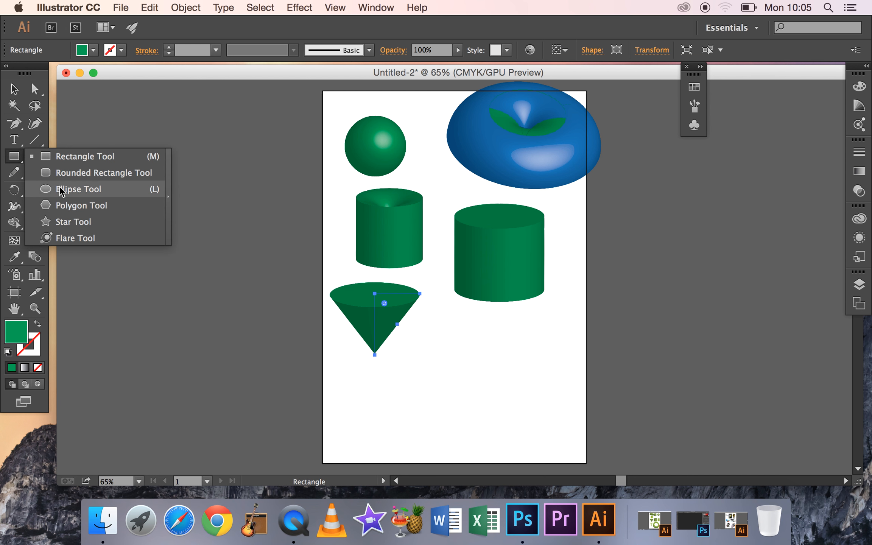
pyautogui.click(64, 156)
pyautogui.moveTo(413, 360); pyautogui.dragTo(460, 408)
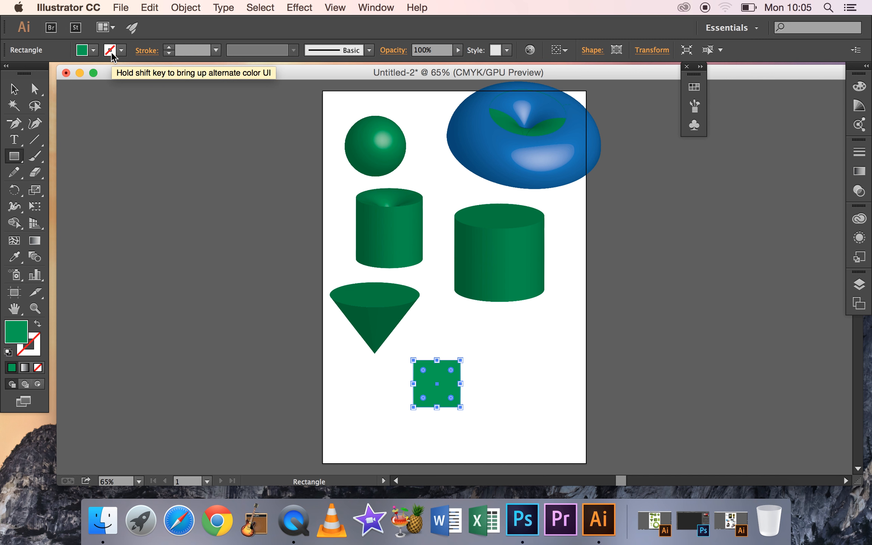
# - Apply a 3D Extrude & Bevel to the green square with a 162 pt extrude depth
pyautogui.click(299, 7)
pyautogui.moveTo(311, 97)
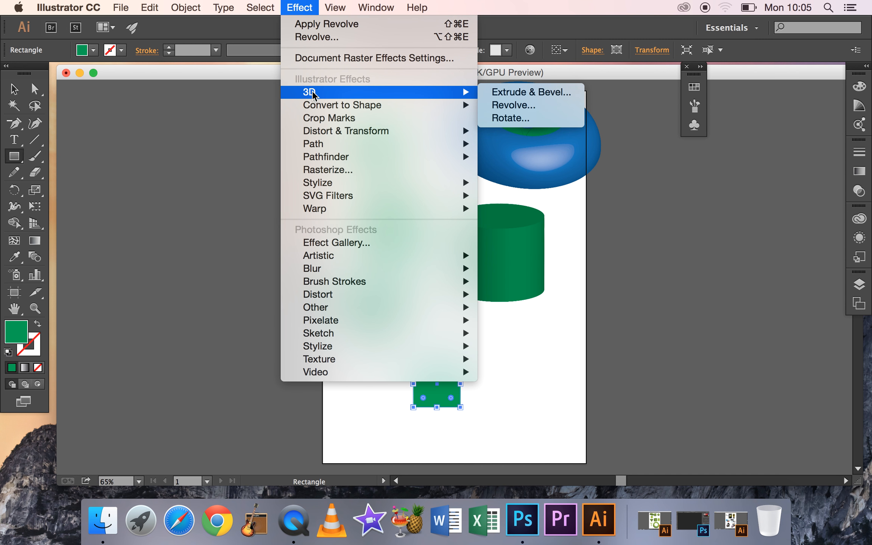
pyautogui.click(531, 93)
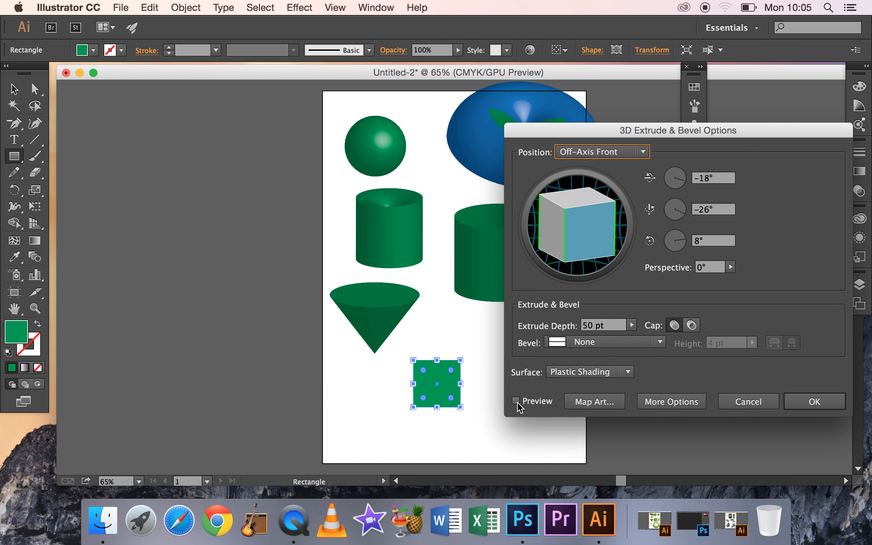
pyautogui.click(516, 401)
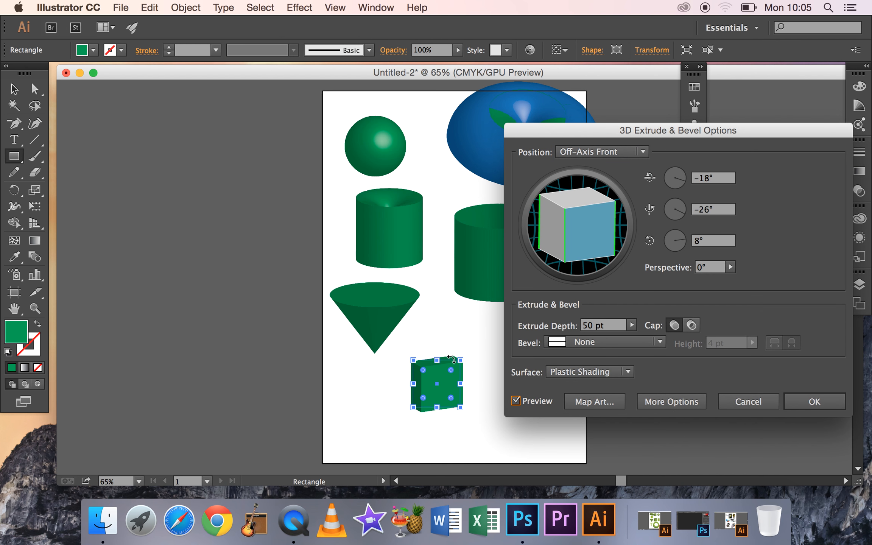
pyautogui.click(631, 325)
pyautogui.click(591, 344)
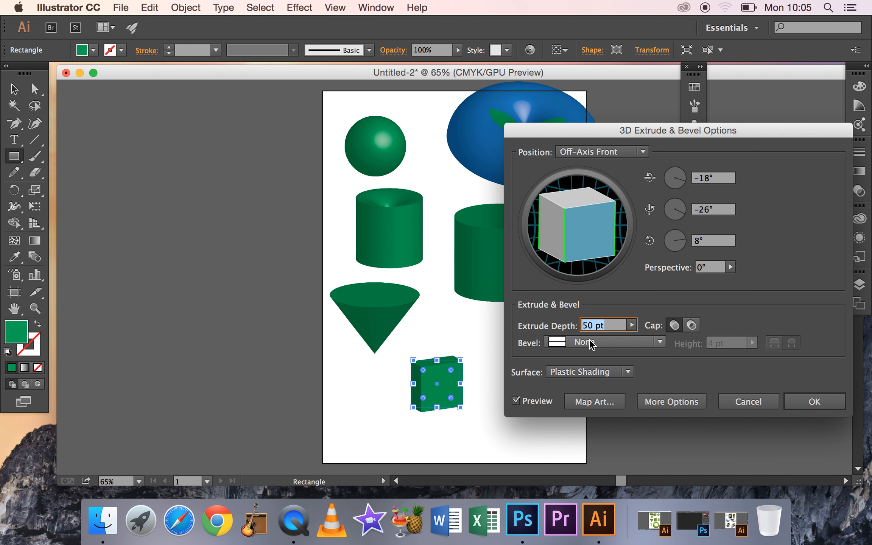
pyautogui.click(631, 325)
pyautogui.moveTo(575, 341); pyautogui.dragTo(578, 343)
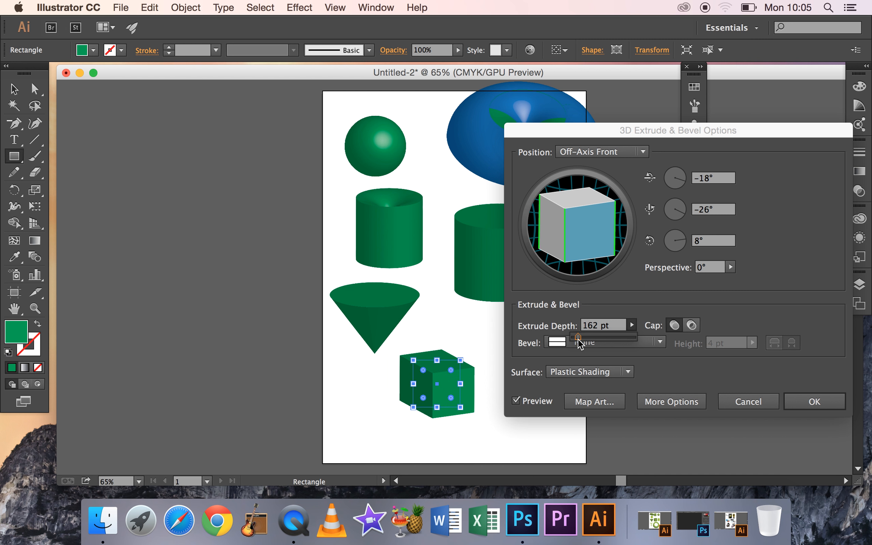
pyautogui.click(810, 405)
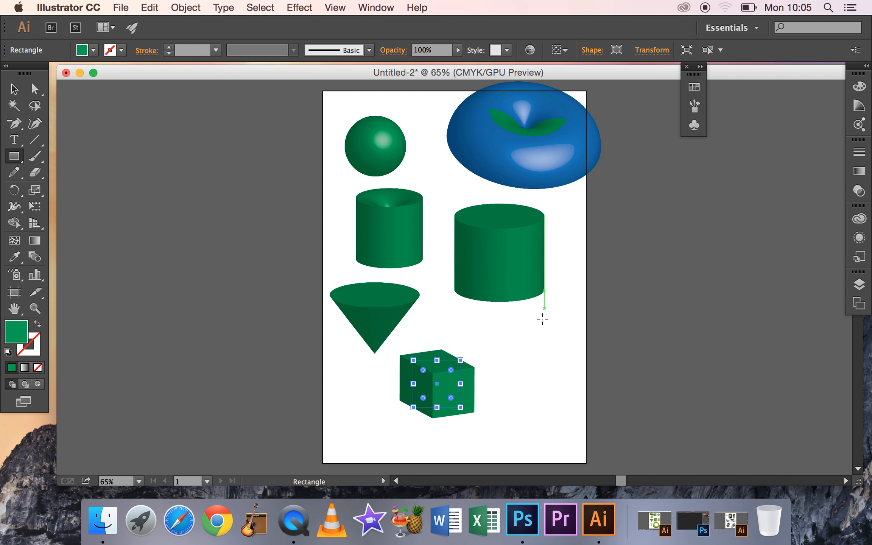
# - Draw a rectangle right of the box and delete its bottom-left anchor to make a triangle
pyautogui.moveTo(511, 345); pyautogui.dragTo(555, 407)
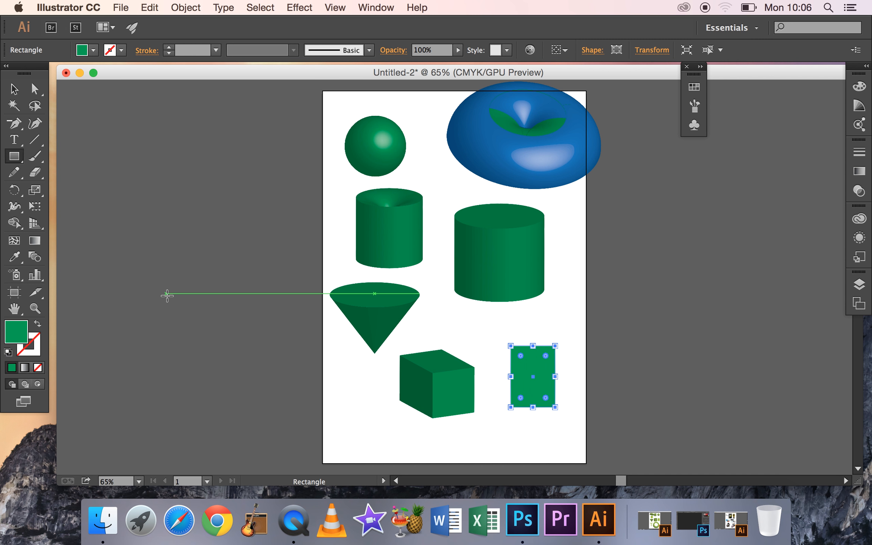
pyautogui.click(35, 89)
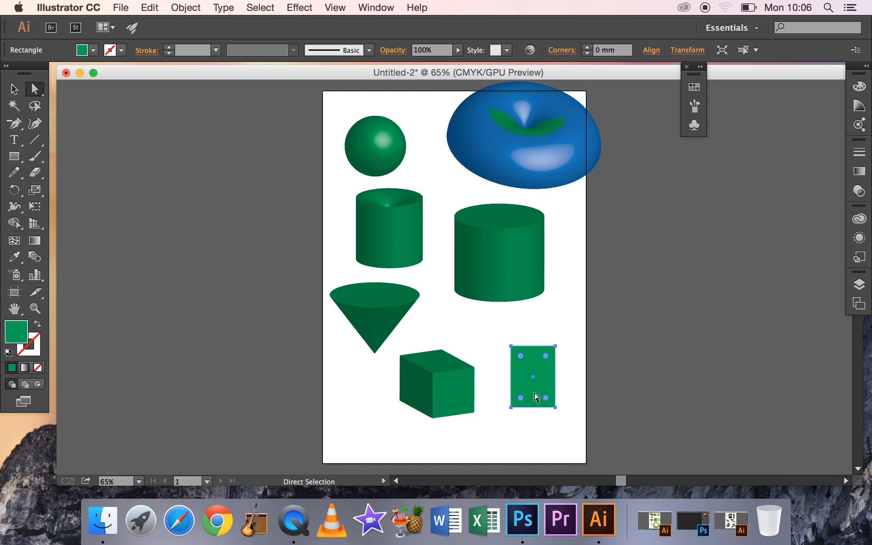
pyautogui.click(510, 407)
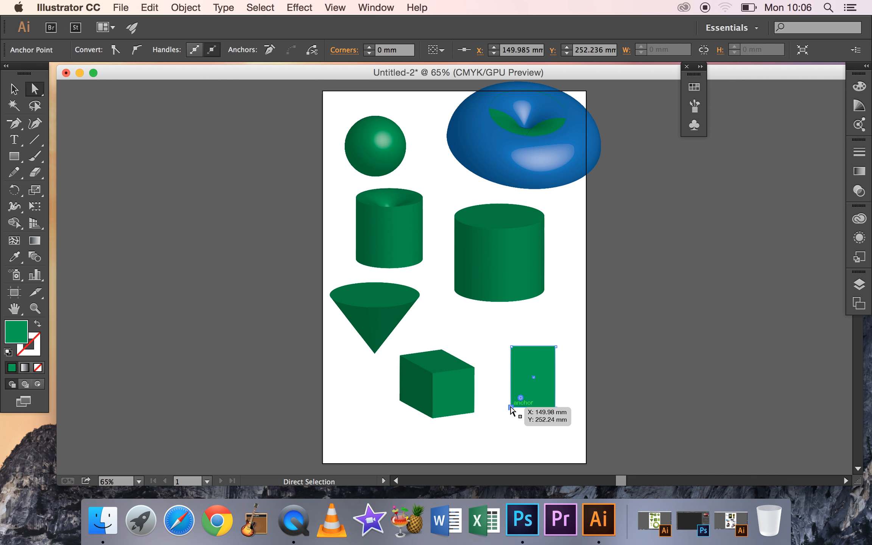
pyautogui.press('Delete')
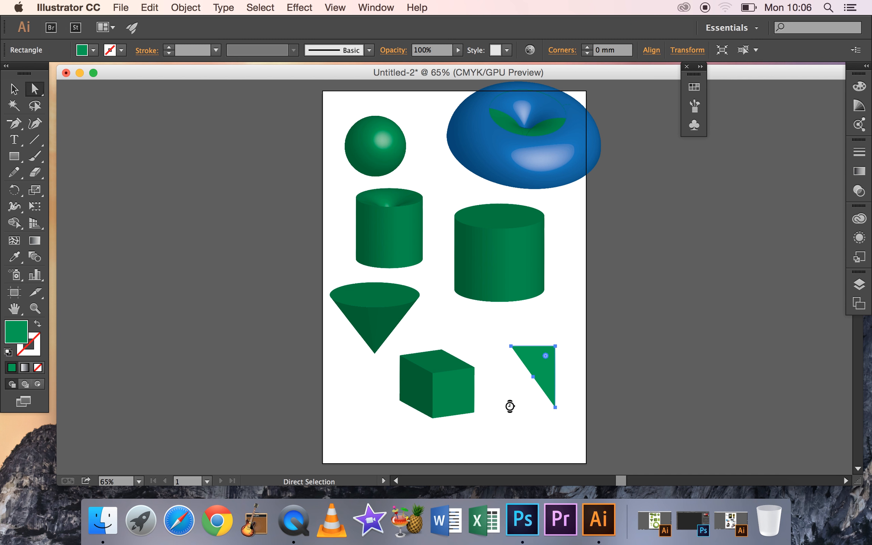
# - Bring up the 3D Revolve Options for the triangle, moved clear of the artwork
pyautogui.click(294, 13)
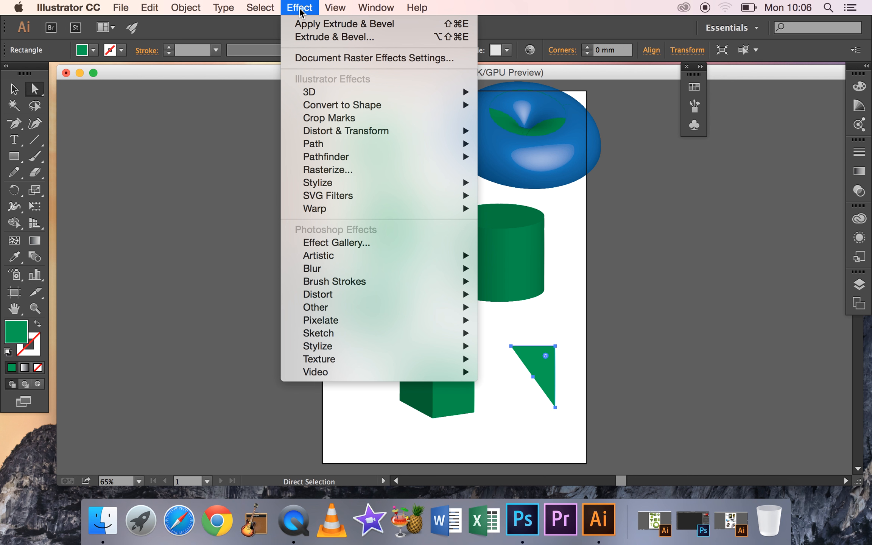
pyautogui.moveTo(319, 92)
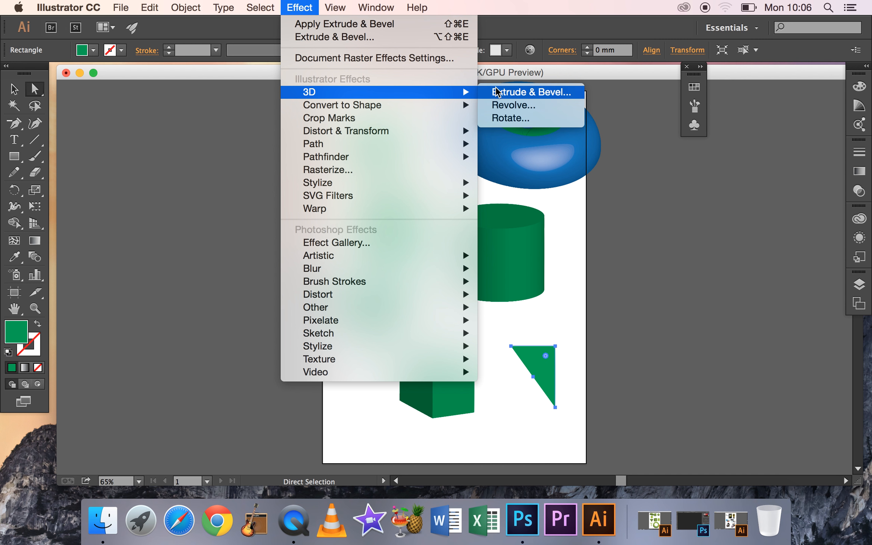
pyautogui.click(511, 106)
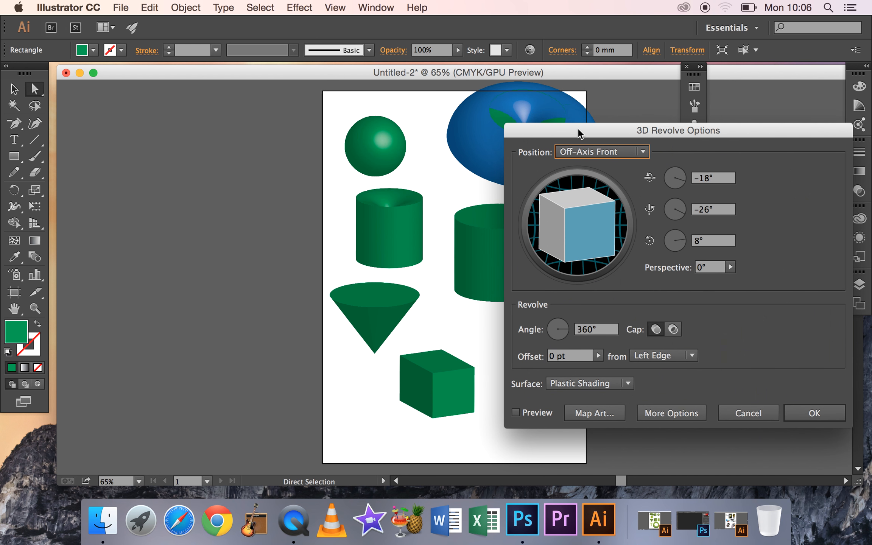
pyautogui.moveTo(578, 128); pyautogui.dragTo(669, 128)
# - Revolve the triangle with a 175 pt offset and a custom tilted rotation into a ring
pyautogui.click(609, 412)
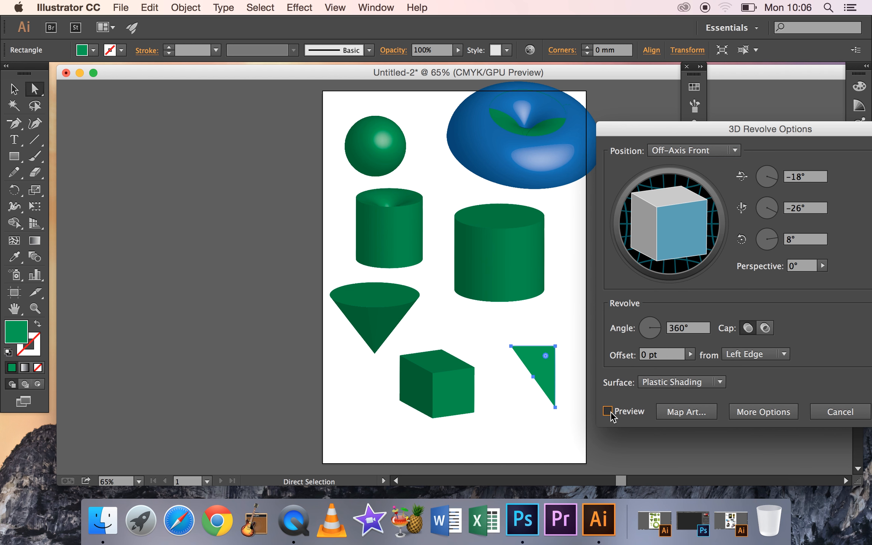
pyautogui.click(691, 354)
pyautogui.moveTo(632, 368); pyautogui.dragTo(643, 367)
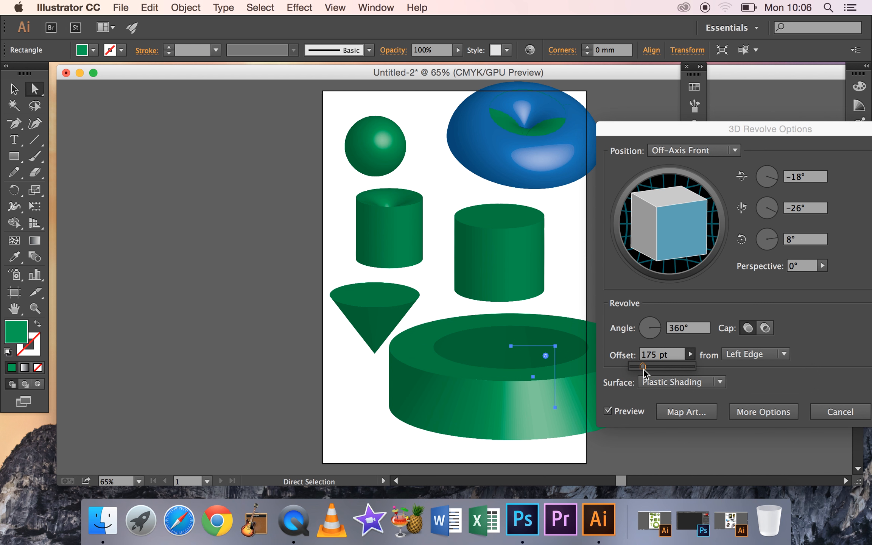
pyautogui.moveTo(684, 232)
pyautogui.mouseDown()
pyautogui.moveTo(684, 243)
pyautogui.moveTo(684, 232)
pyautogui.moveTo(662, 228)
pyautogui.moveTo(678, 226)
pyautogui.mouseUp()
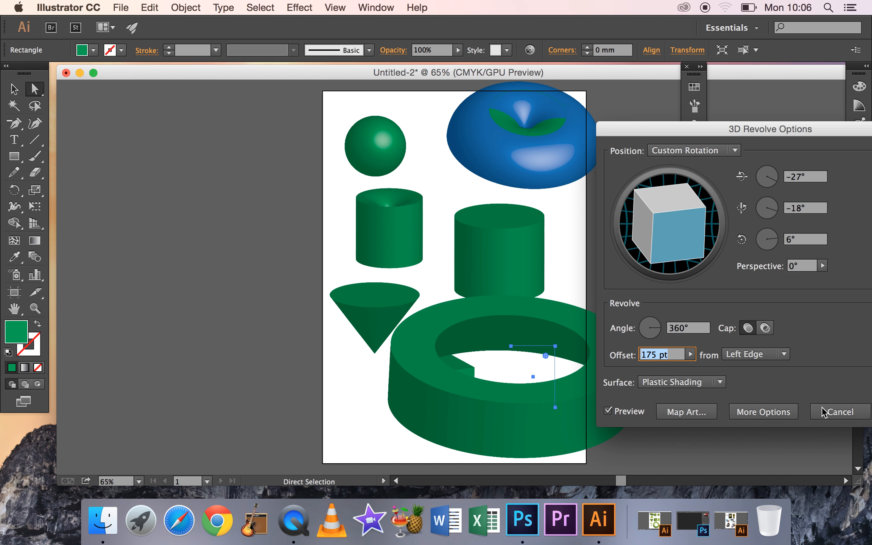
pyautogui.moveTo(850, 130); pyautogui.dragTo(763, 139)
pyautogui.click(832, 415)
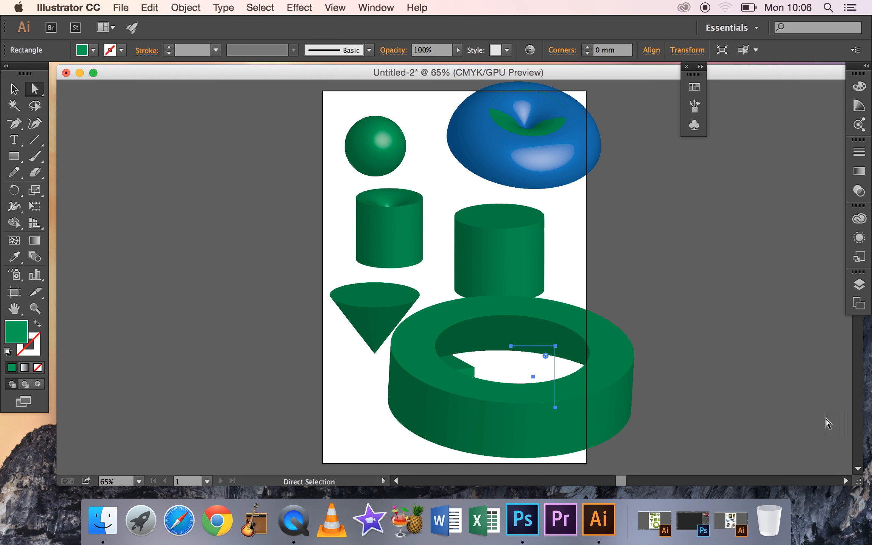